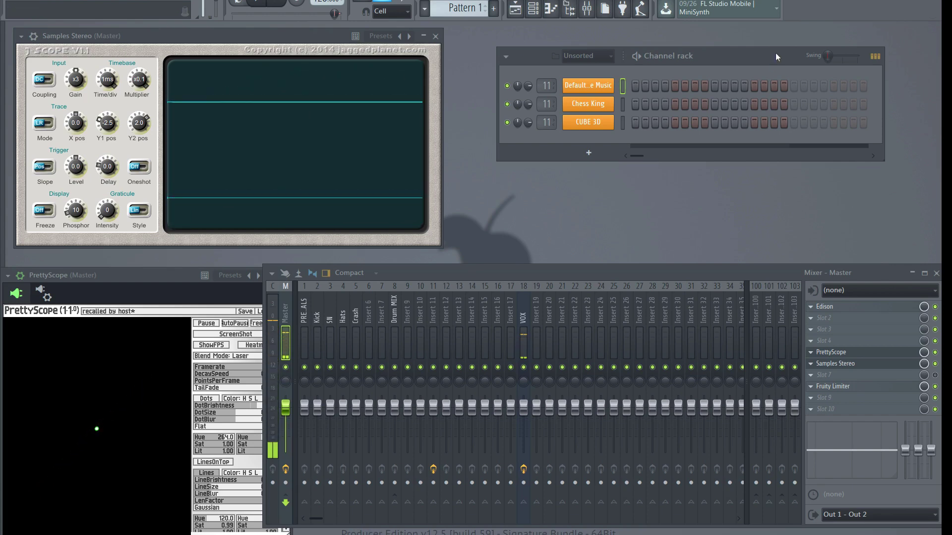
# Step: Reposition the channel rack window and select the CUBE 3D channel
pyautogui.moveTo(774, 53); pyautogui.dragTo(773, 60)
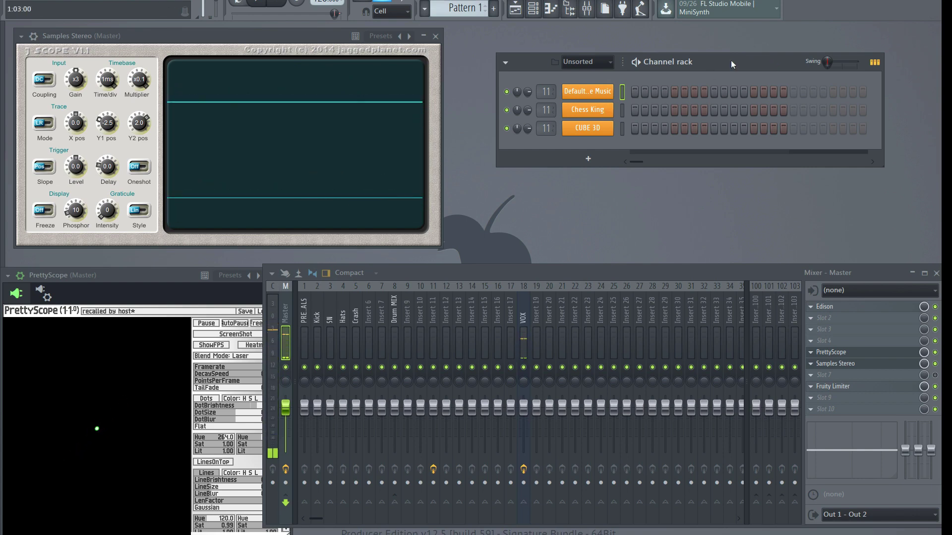
pyautogui.moveTo(731, 60); pyautogui.dragTo(739, 62)
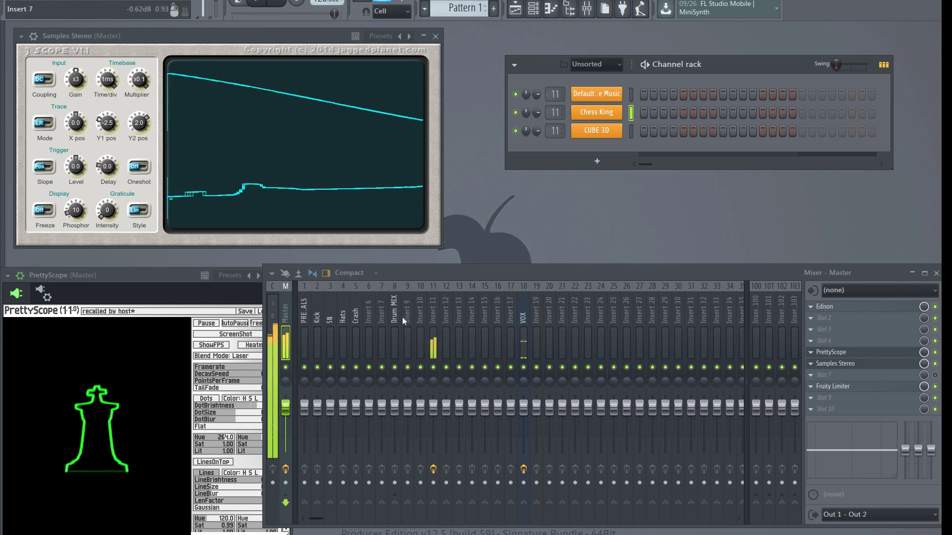
pyautogui.click(631, 132)
pyautogui.moveTo(739, 61); pyautogui.dragTo(716, 59)
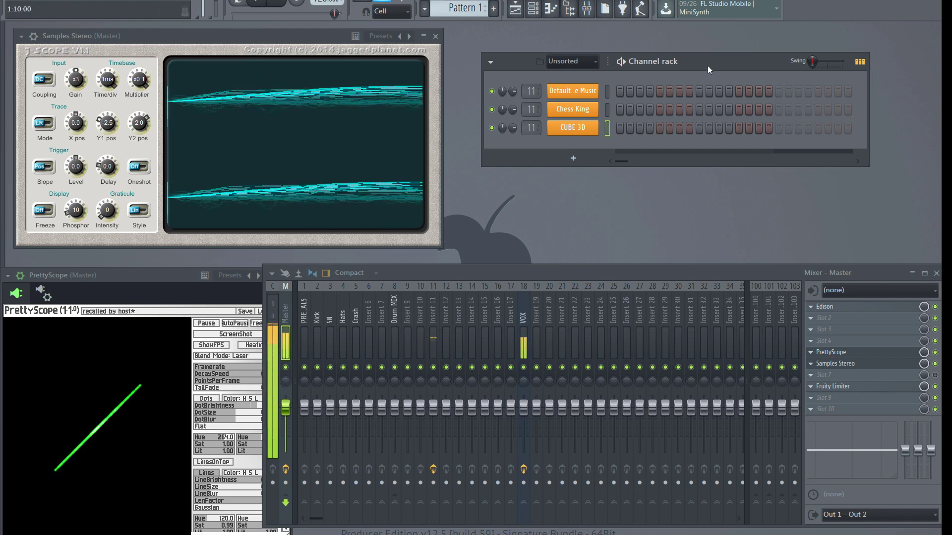
pyautogui.moveTo(707, 65); pyautogui.dragTo(716, 67)
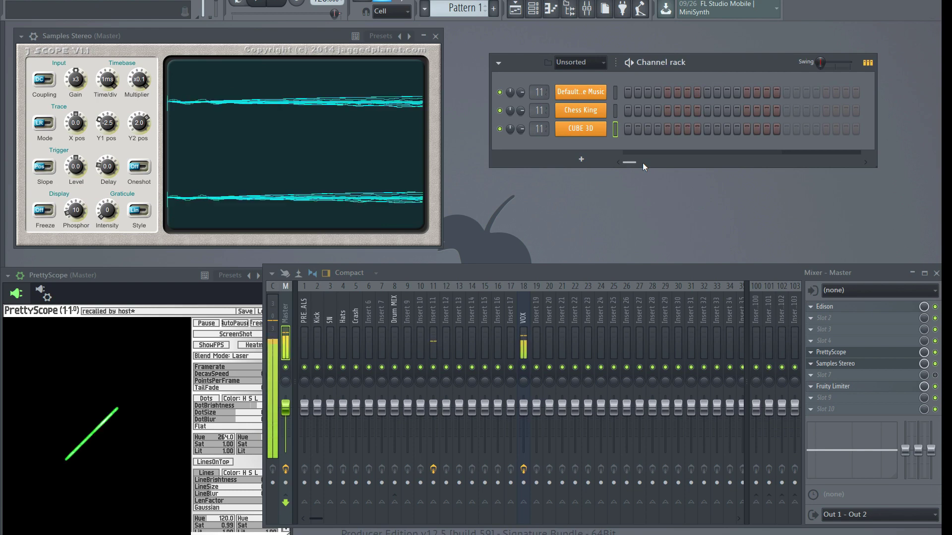
# Step: Open CUBE 3D, compare its Filter 1 and Filter 2 waveshaper curves, and place its window
pyautogui.click(590, 129)
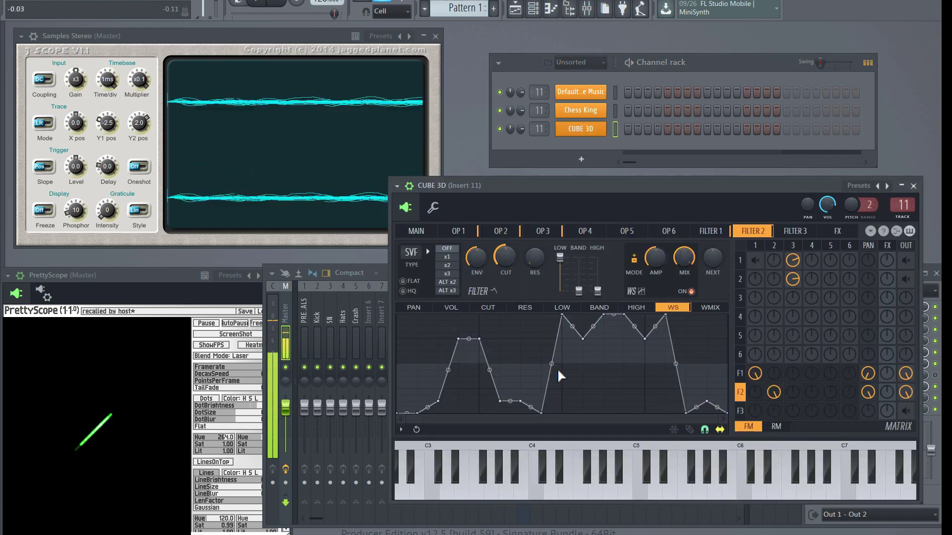
pyautogui.click(722, 231)
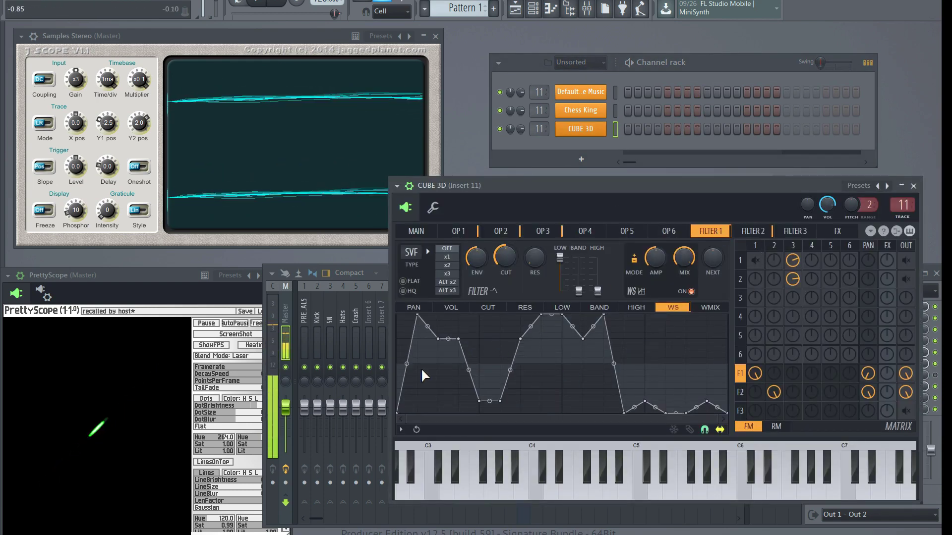
pyautogui.click(751, 232)
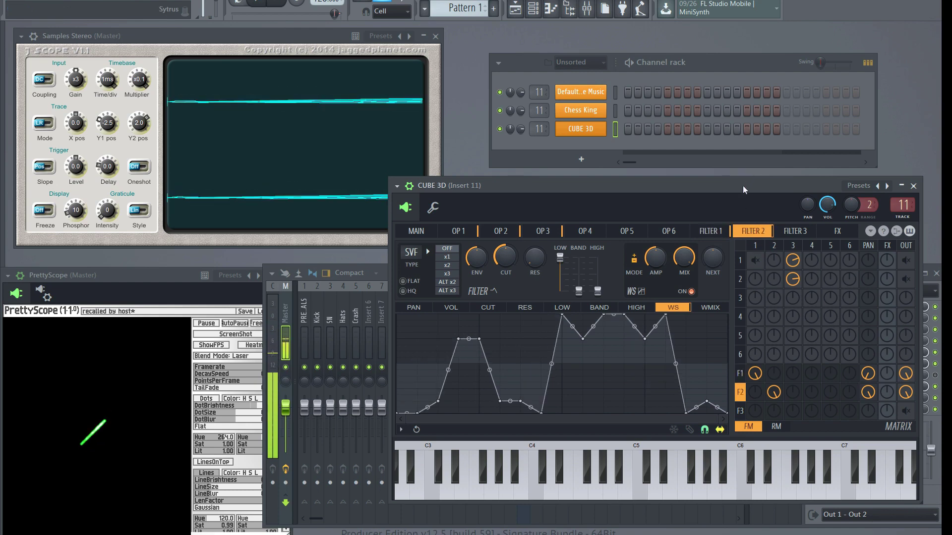
pyautogui.moveTo(742, 186); pyautogui.dragTo(747, 189)
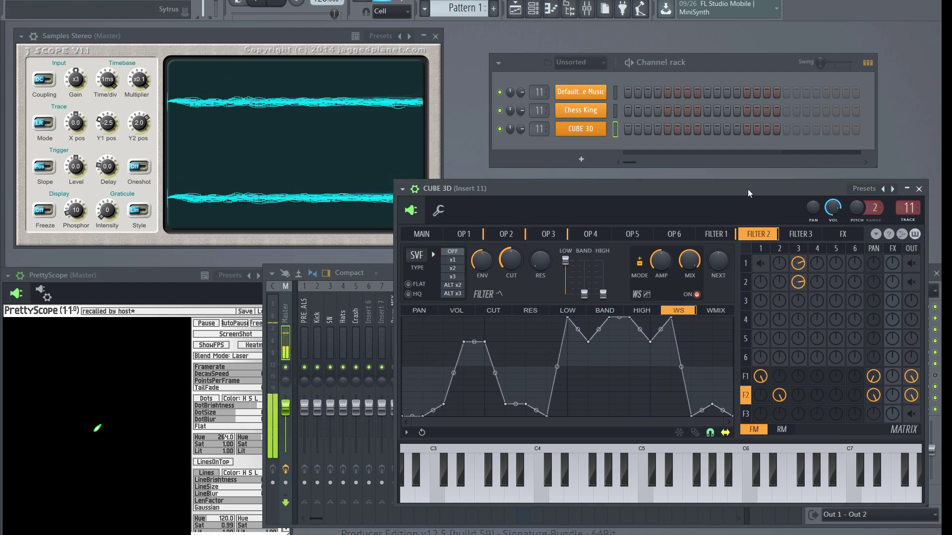
pyautogui.moveTo(735, 192)
pyautogui.mouseDown()
pyautogui.moveTo(718, 194)
pyautogui.moveTo(734, 188)
pyautogui.mouseUp()
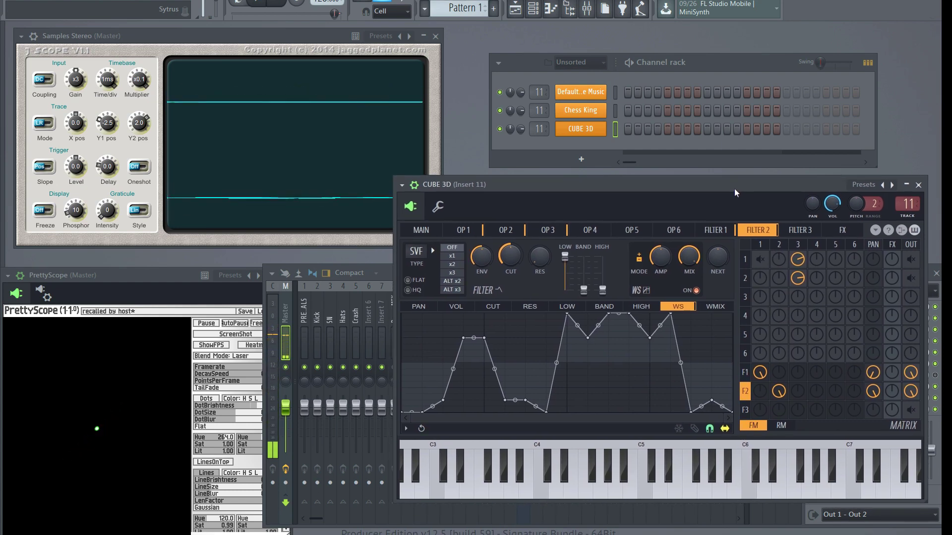
pyautogui.moveTo(734, 189); pyautogui.dragTo(724, 191)
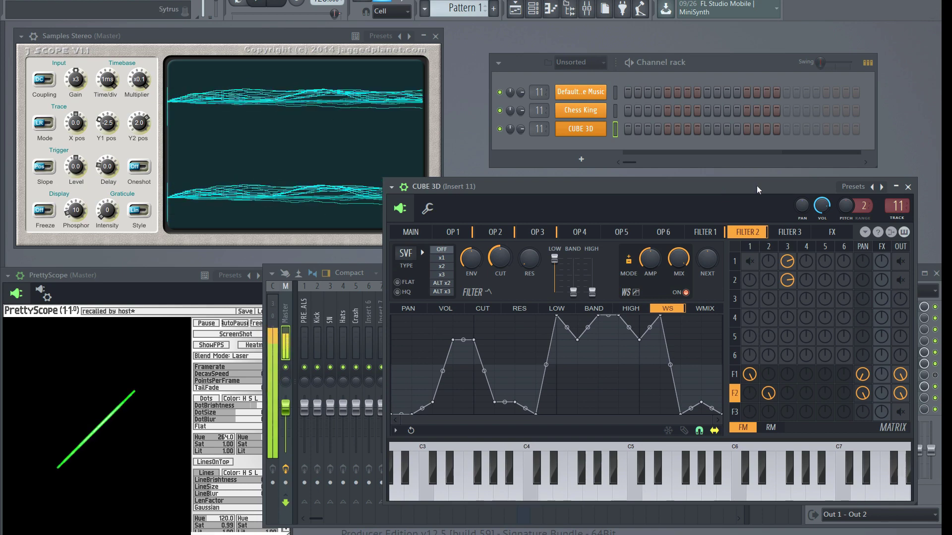
pyautogui.click(160, 274)
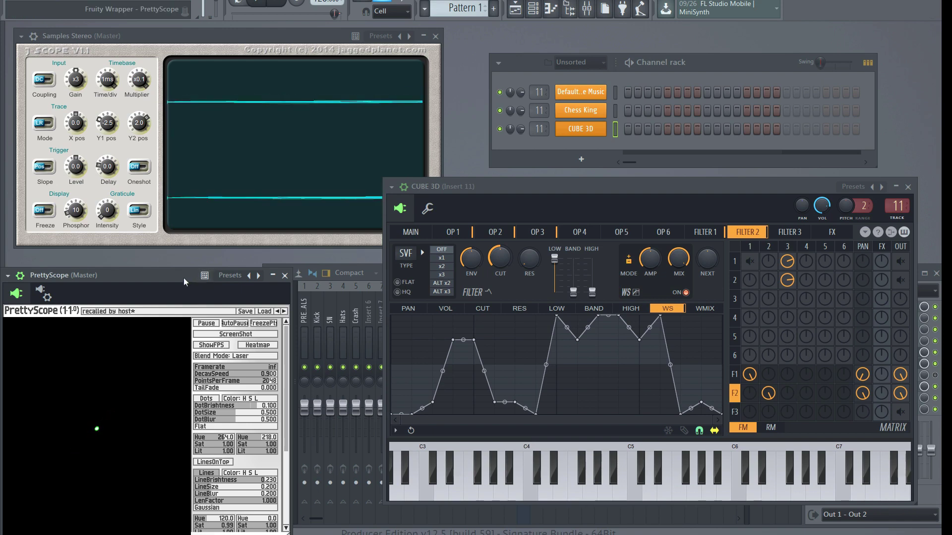
# Step: Rearrange the PrettyScope, mixer and CUBE 3D windows, then select the Chess King channel
pyautogui.moveTo(183, 278); pyautogui.dragTo(189, 265)
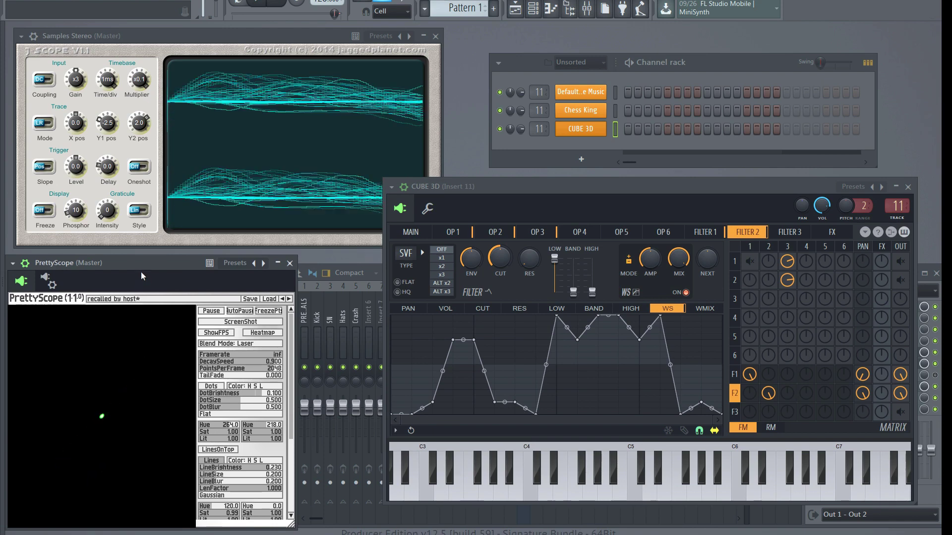
pyautogui.moveTo(600, 185); pyautogui.dragTo(527, 177)
pyautogui.click(885, 274)
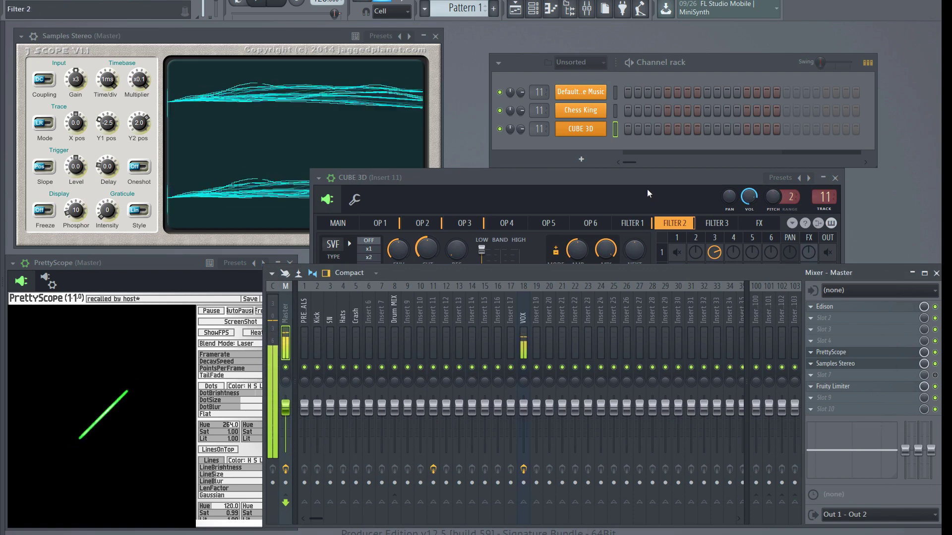
pyautogui.moveTo(644, 177); pyautogui.dragTo(732, 185)
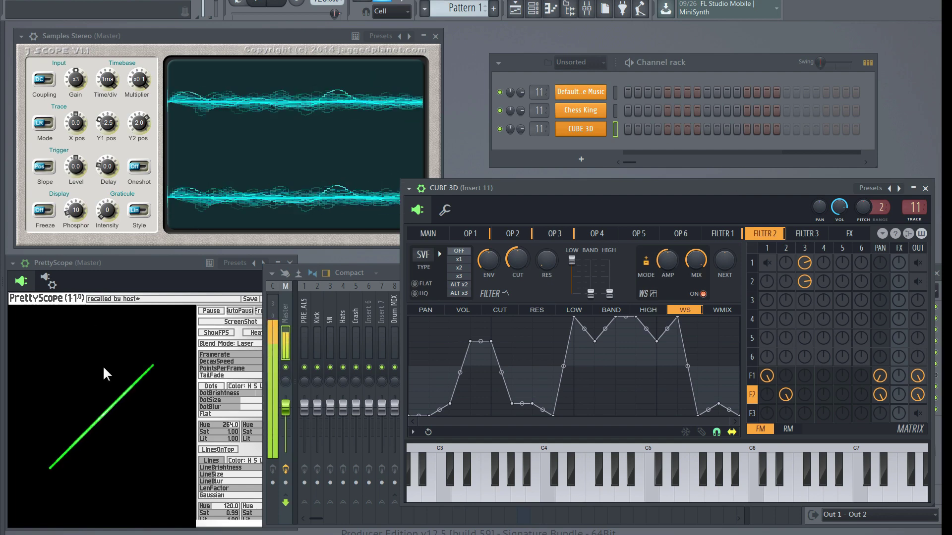
pyautogui.click(169, 268)
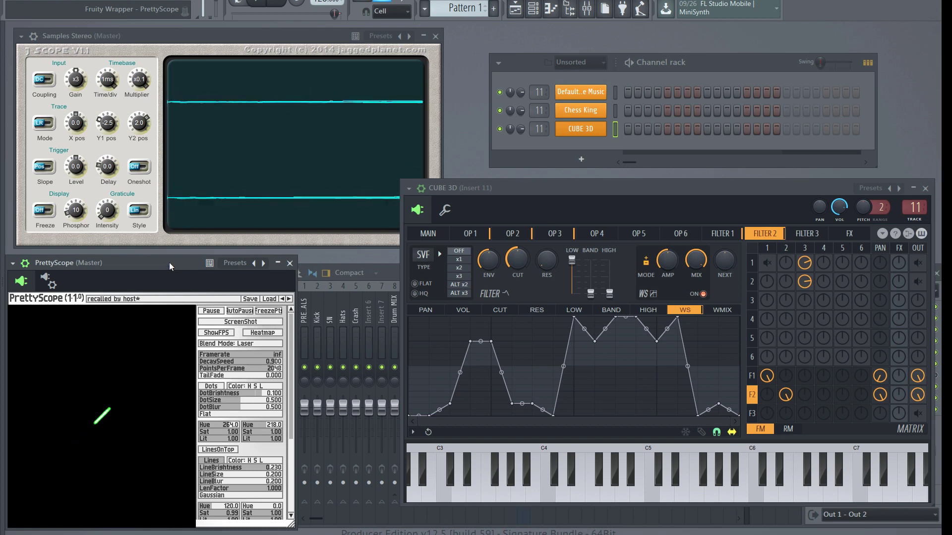
pyautogui.moveTo(168, 263); pyautogui.dragTo(186, 262)
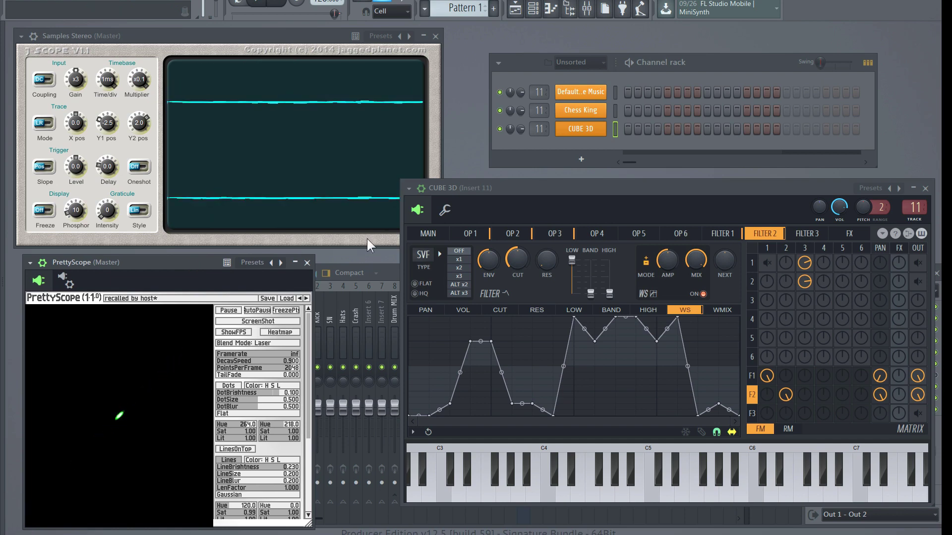
pyautogui.click(615, 113)
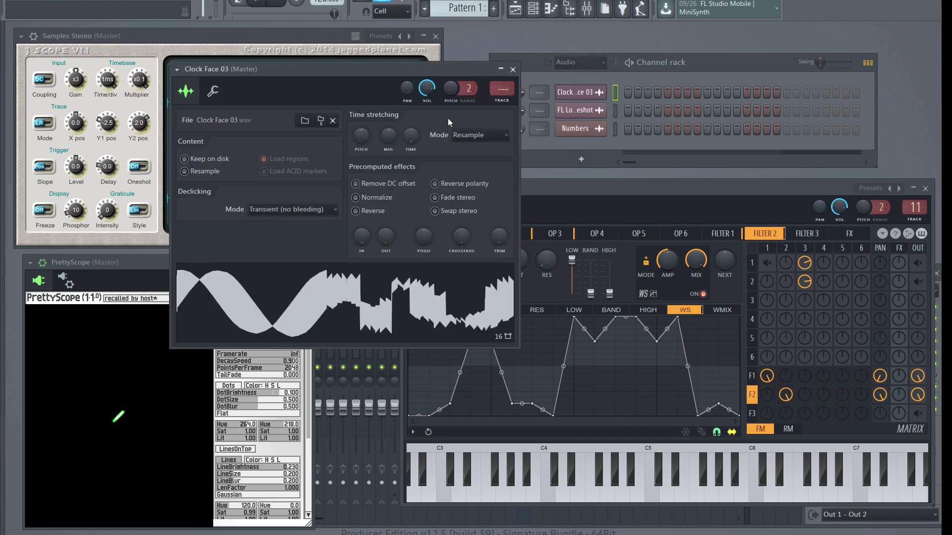
# Step: Audition the Clock Face 03 sample several times, then close its window
pyautogui.moveTo(350, 72); pyautogui.dragTo(639, 83)
pyautogui.click(628, 312)
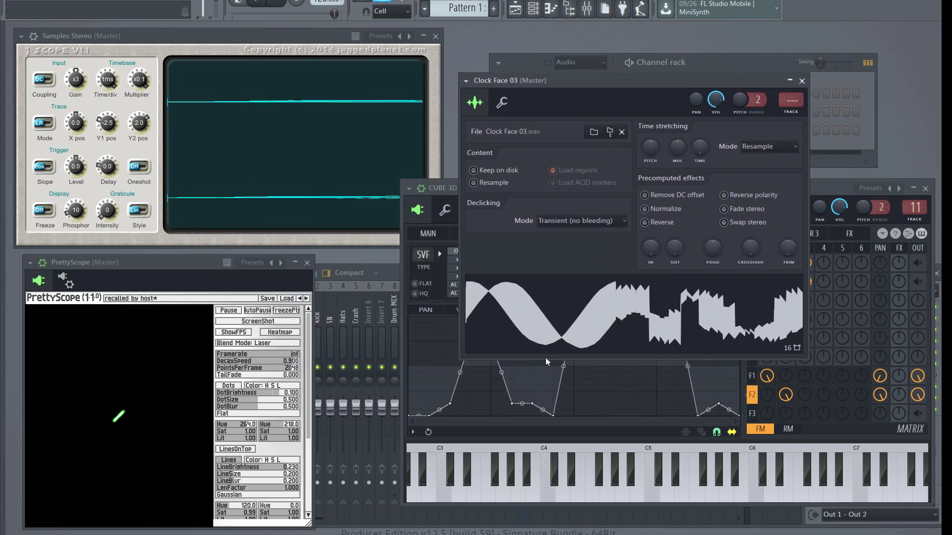
pyautogui.moveTo(620, 81); pyautogui.dragTo(628, 95)
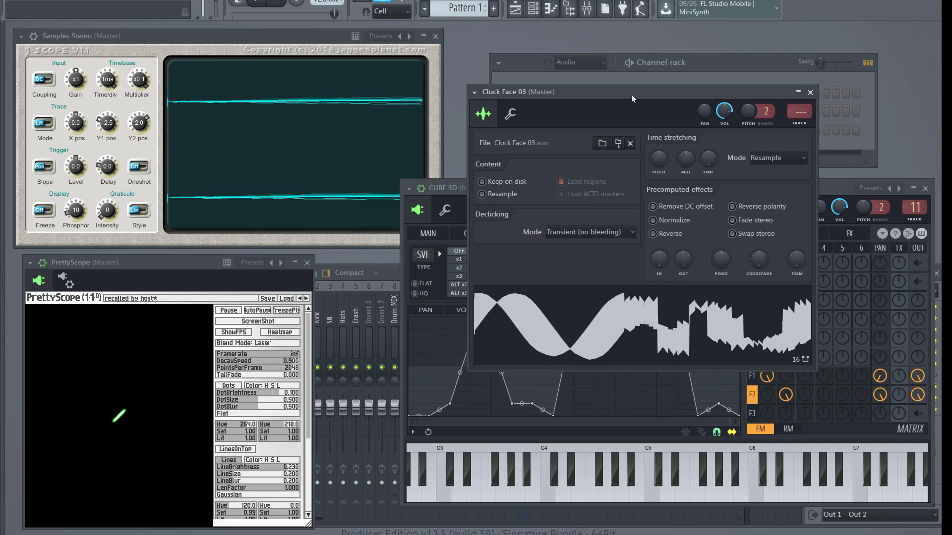
pyautogui.click(566, 339)
pyautogui.click(563, 340)
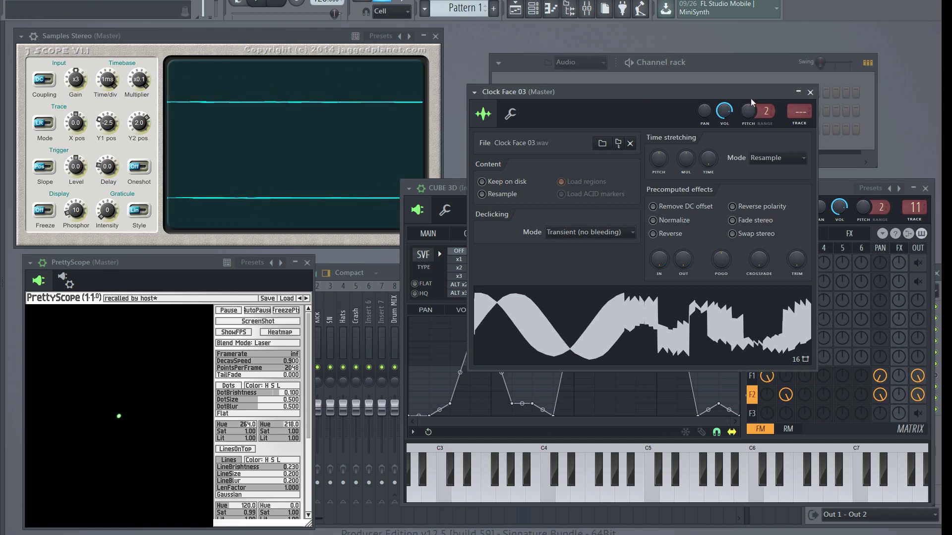
pyautogui.click(659, 330)
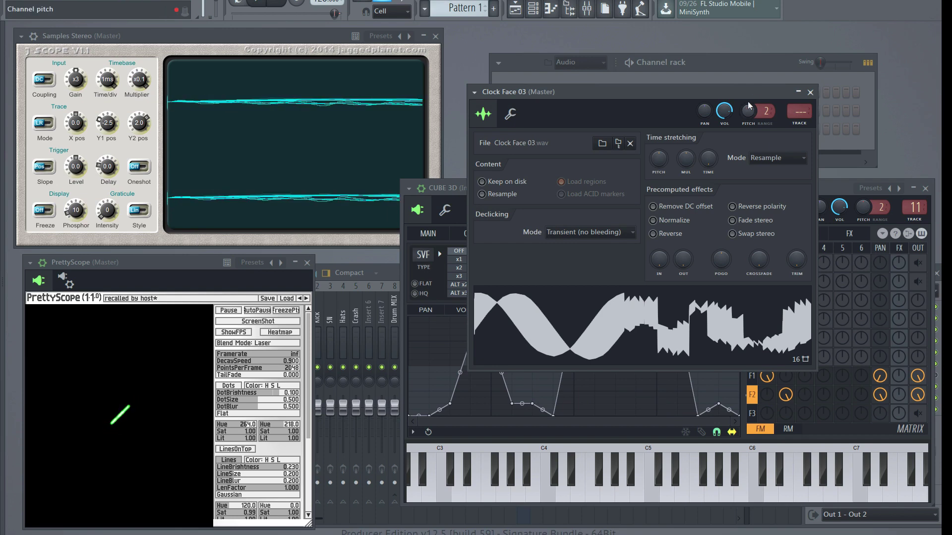
pyautogui.moveTo(748, 101); pyautogui.dragTo(686, 102)
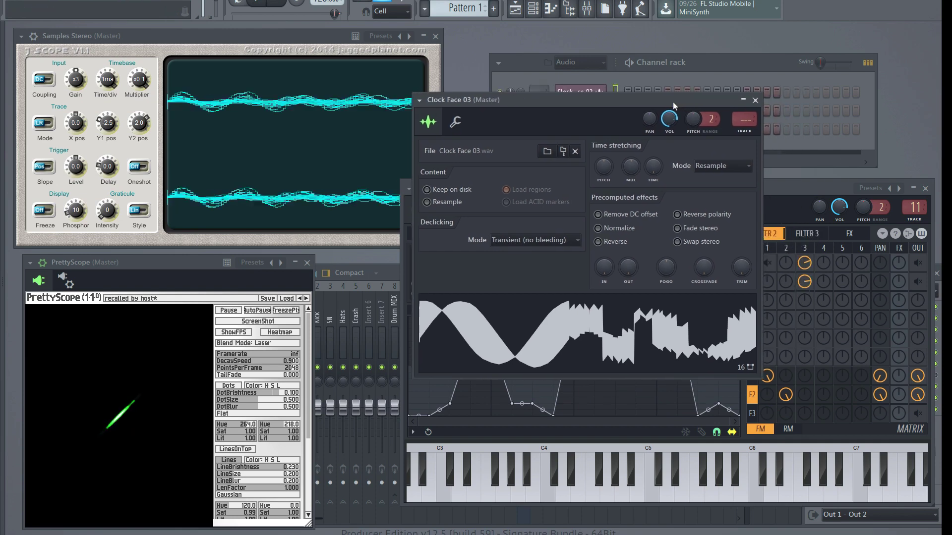
pyautogui.click(755, 100)
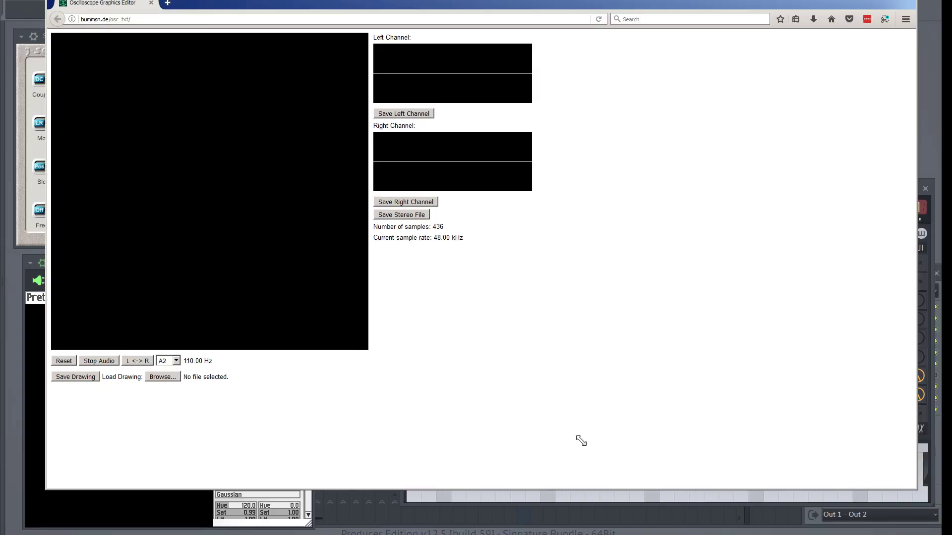
# Step: Shrink the Oscilloscope Graphics Editor browser window so FL Studio shows beside it
pyautogui.moveTo(918, 490); pyautogui.dragTo(577, 437)
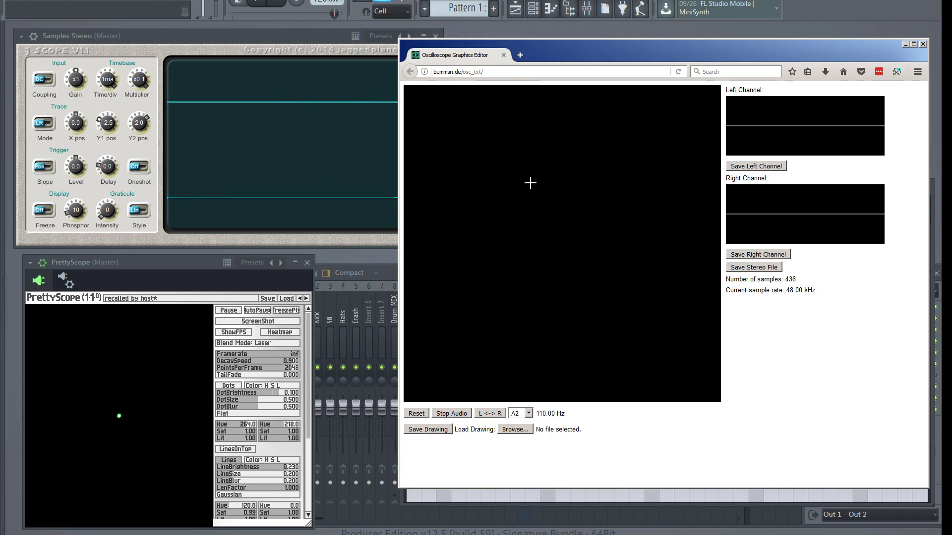
# Step: Draw the round pumpkin outline point by point on the canvas
pyautogui.click(497, 171)
pyautogui.click(467, 189)
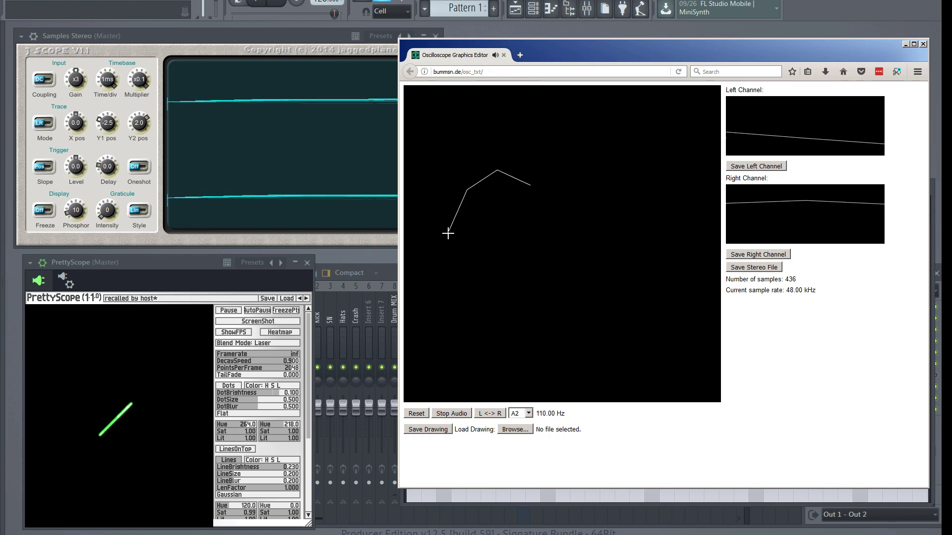
pyautogui.click(448, 233)
pyautogui.click(457, 296)
pyautogui.click(489, 318)
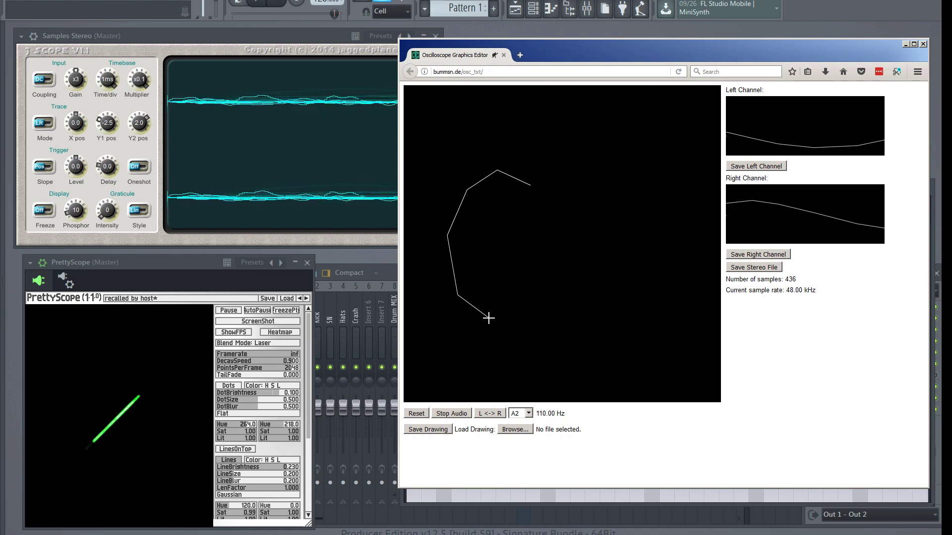
pyautogui.click(528, 305)
pyautogui.click(571, 328)
pyautogui.click(621, 304)
pyautogui.click(641, 232)
pyautogui.click(609, 174)
pyautogui.click(579, 157)
pyautogui.click(545, 188)
pyautogui.click(542, 160)
# Step: Add the stem on top and close the outline at its base
pyautogui.click(555, 140)
pyautogui.click(549, 133)
pyautogui.click(528, 160)
pyautogui.click(537, 190)
pyautogui.click(532, 186)
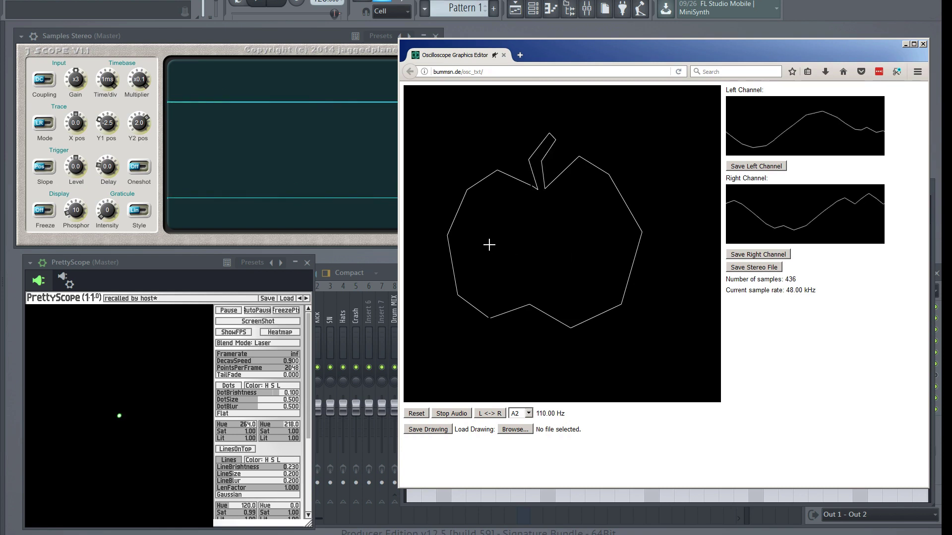
# Step: Draw the left and right triangular eyes
pyautogui.click(507, 201)
pyautogui.click(526, 240)
pyautogui.click(494, 237)
pyautogui.click(605, 234)
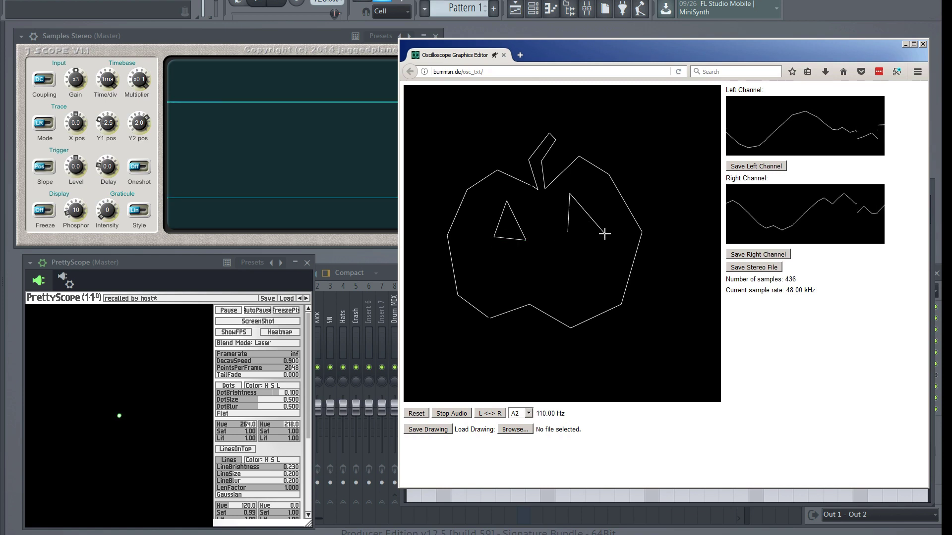
pyautogui.click(567, 233)
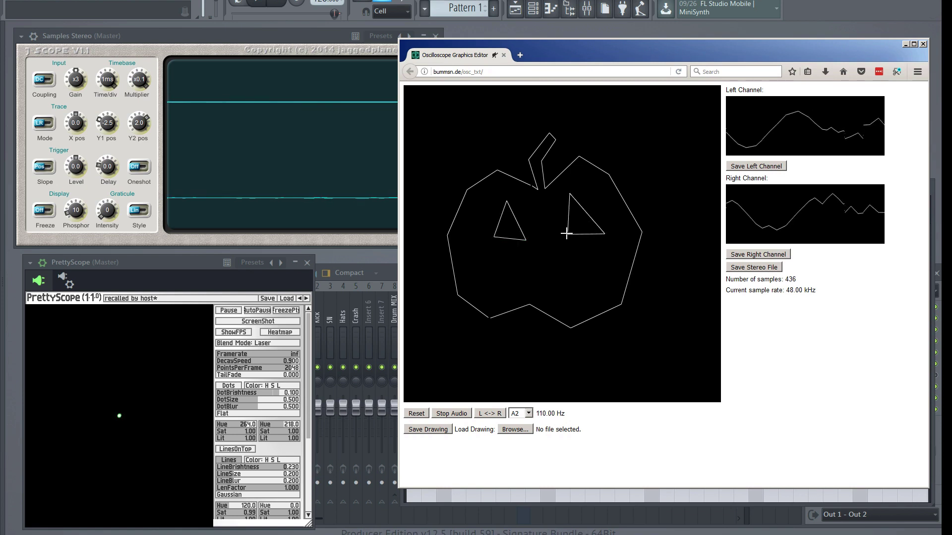
# Step: Draw the mouth with a fang notch and close its shape
pyautogui.click(534, 286)
pyautogui.click(569, 288)
pyautogui.click(607, 257)
pyautogui.click(559, 257)
pyautogui.click(553, 259)
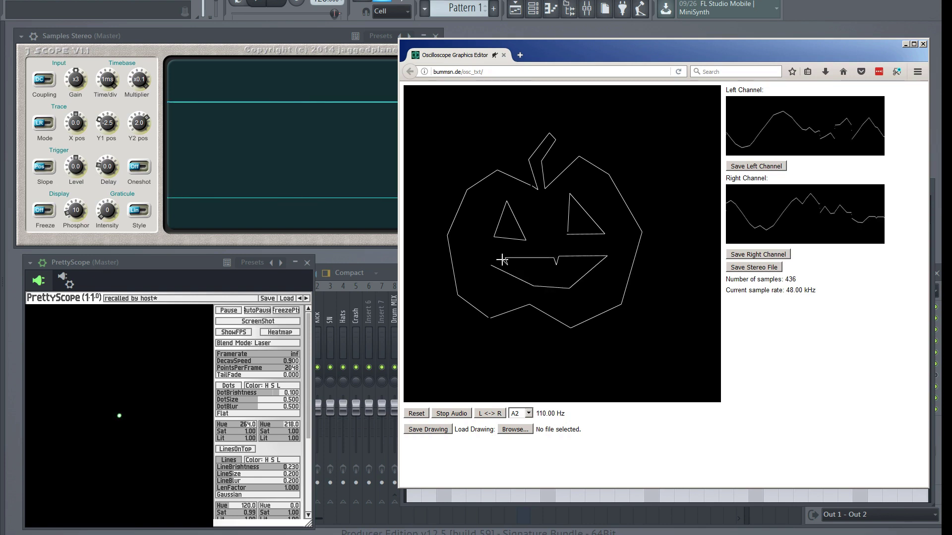
pyautogui.click(482, 261)
pyautogui.click(491, 266)
# Step: Shift the oscilloscope editor window left, then up and right, to uncover the mixer
pyautogui.moveTo(685, 52); pyautogui.dragTo(621, 50)
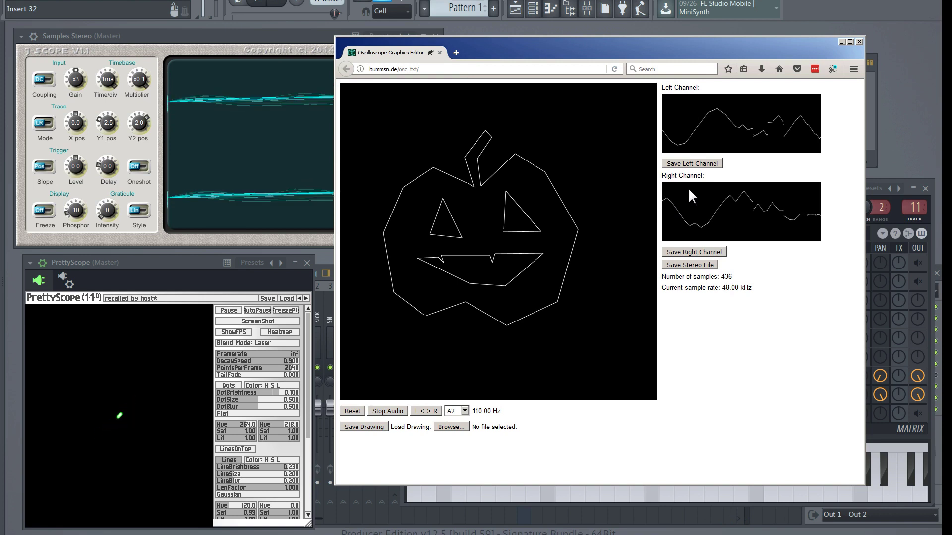
pyautogui.moveTo(718, 39); pyautogui.dragTo(678, 46)
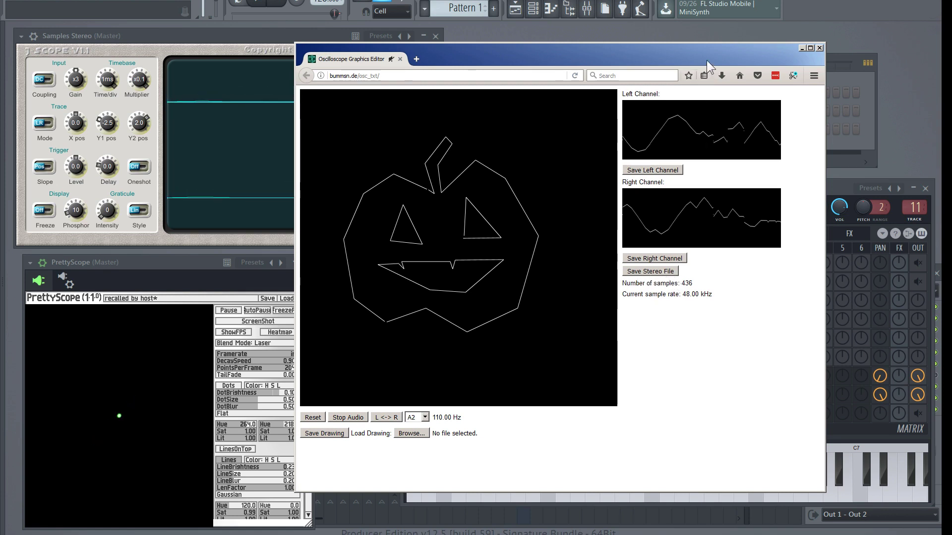
pyautogui.moveTo(706, 58); pyautogui.dragTo(732, 39)
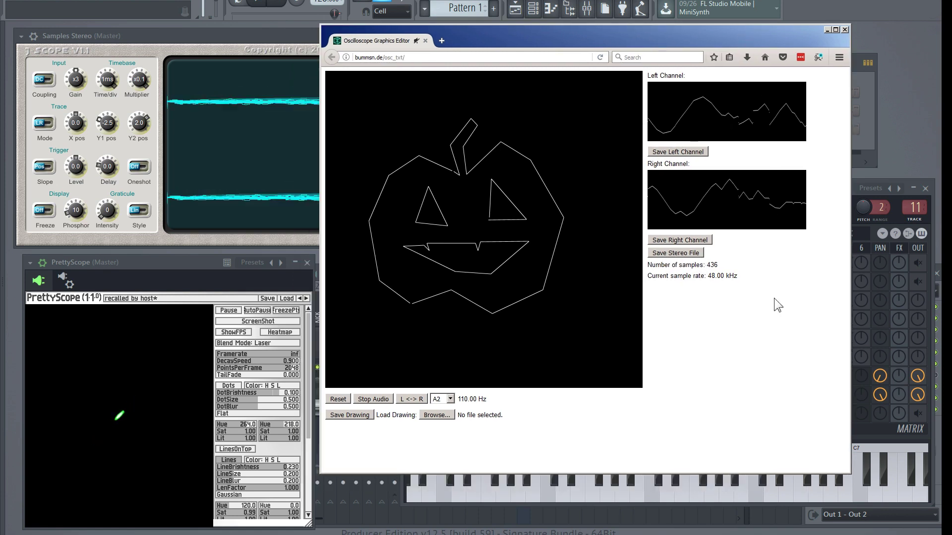
# Step: Set the playback note to F1 (43.65 Hz, 1100 samples) and move the editor window left
pyautogui.click(450, 399)
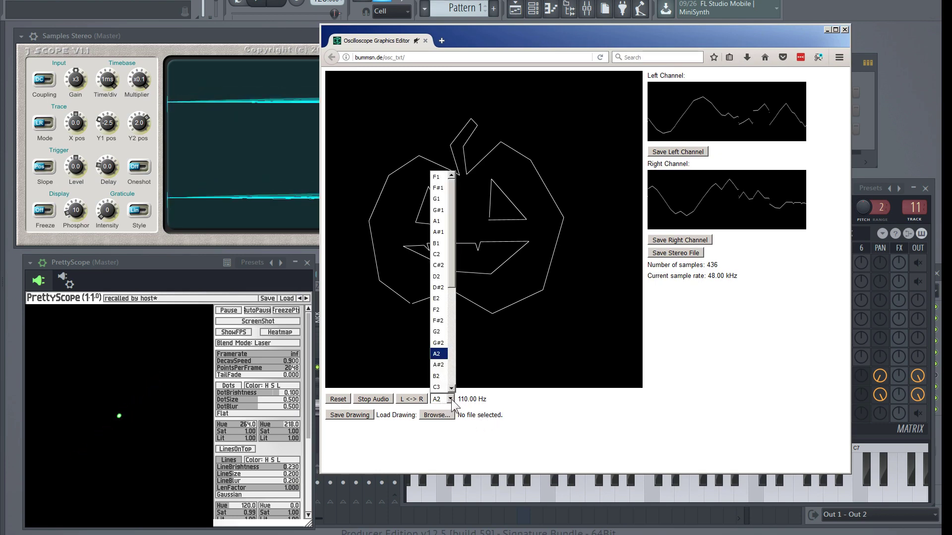
pyautogui.click(437, 178)
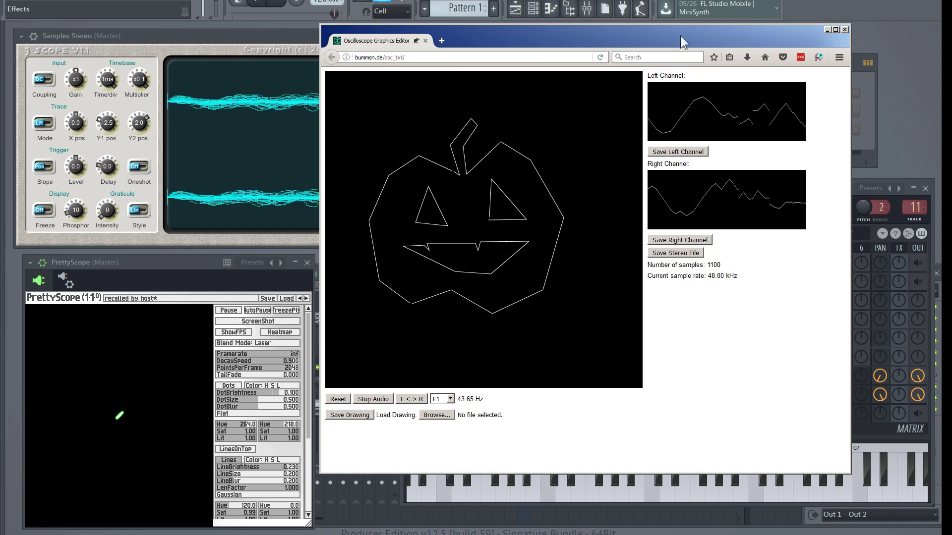
pyautogui.moveTo(777, 34); pyautogui.dragTo(692, 38)
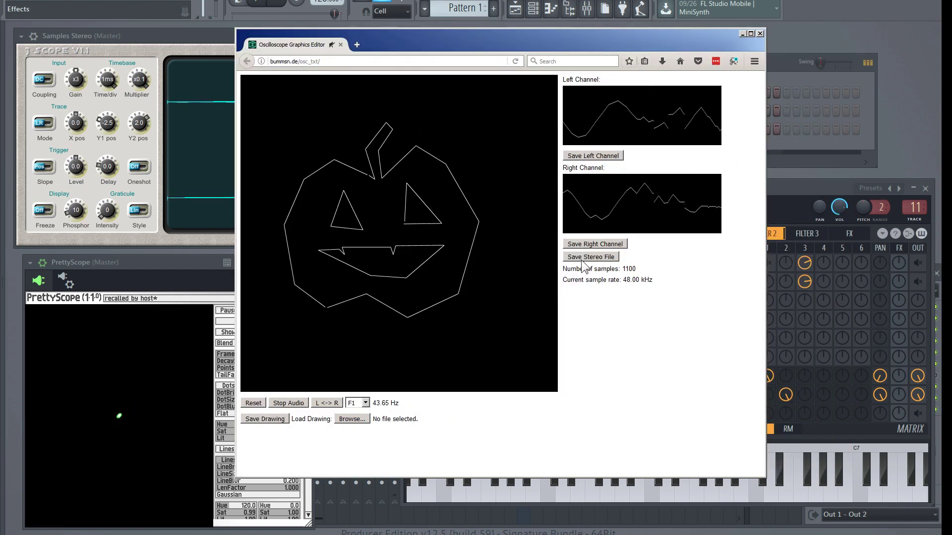
# Step: Save the pumpkin drawing as stereo.wav and confirm the download
pyautogui.click(605, 263)
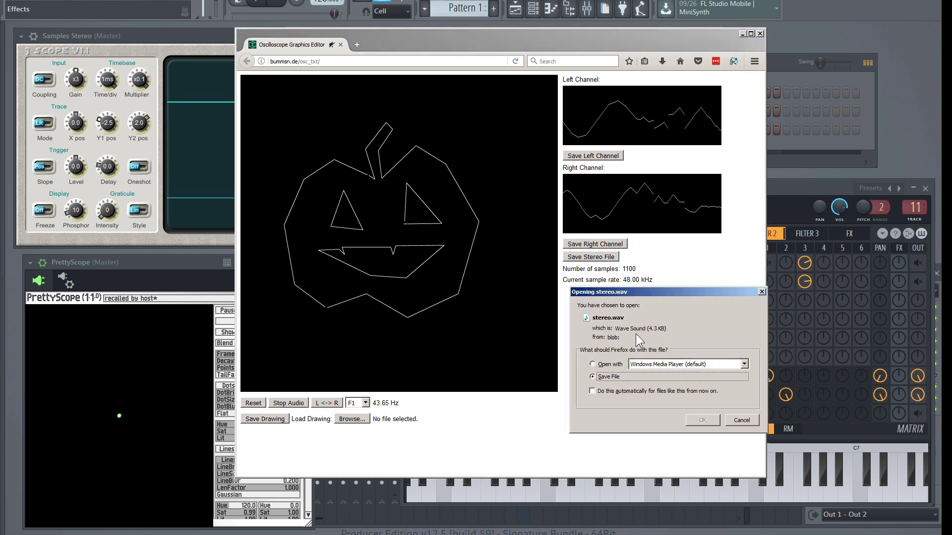
pyautogui.click(703, 420)
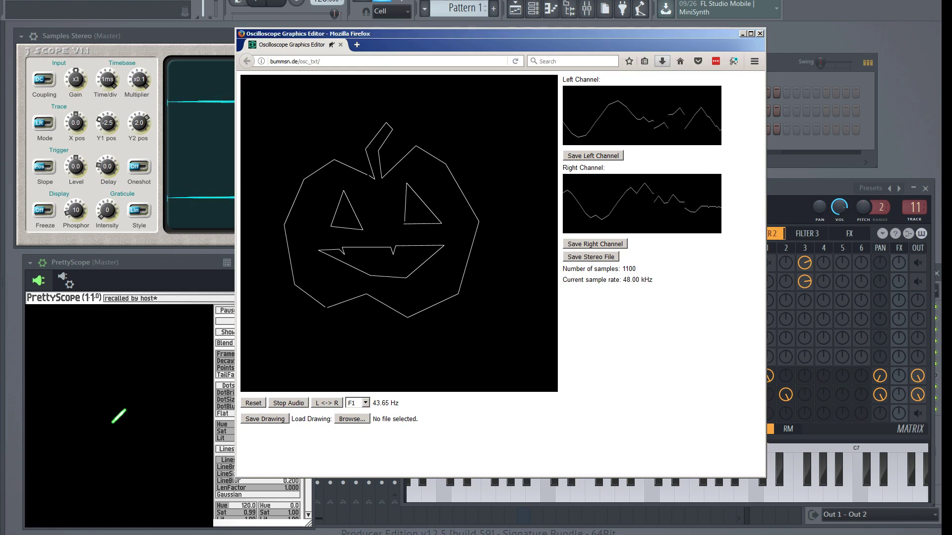
# Step: Back in FL Studio, open the stereo(36) channel settings and preview the sample
pyautogui.hotkey('alt', 'Tab')
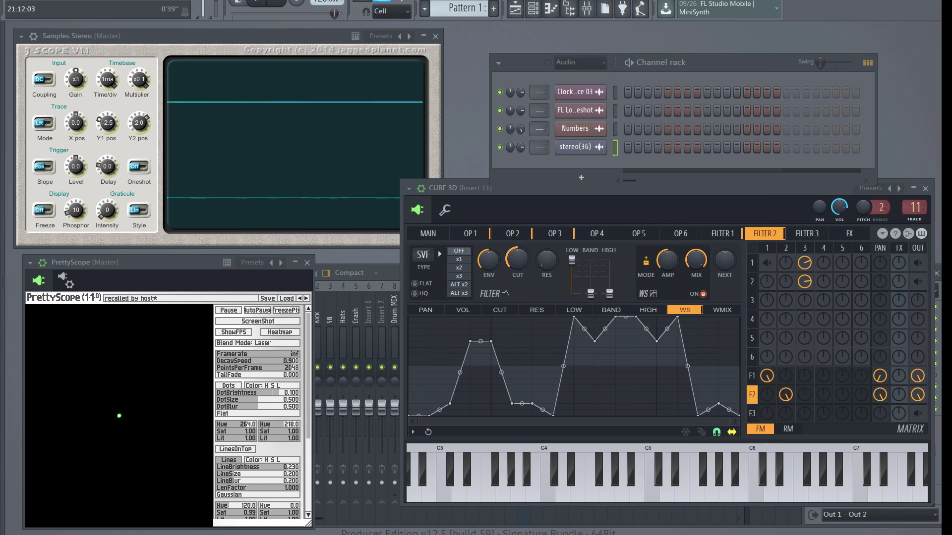
pyautogui.click(580, 147)
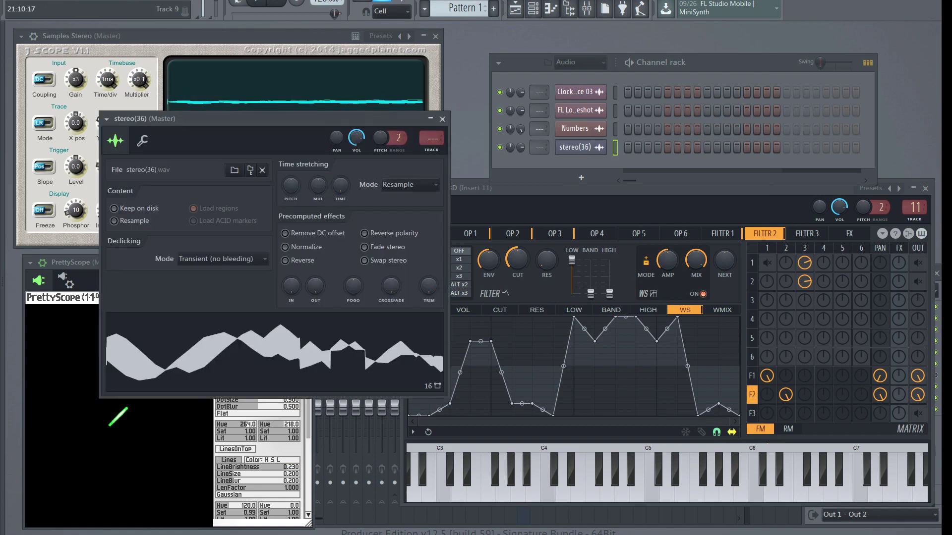
pyautogui.moveTo(323, 116); pyautogui.dragTo(653, 134)
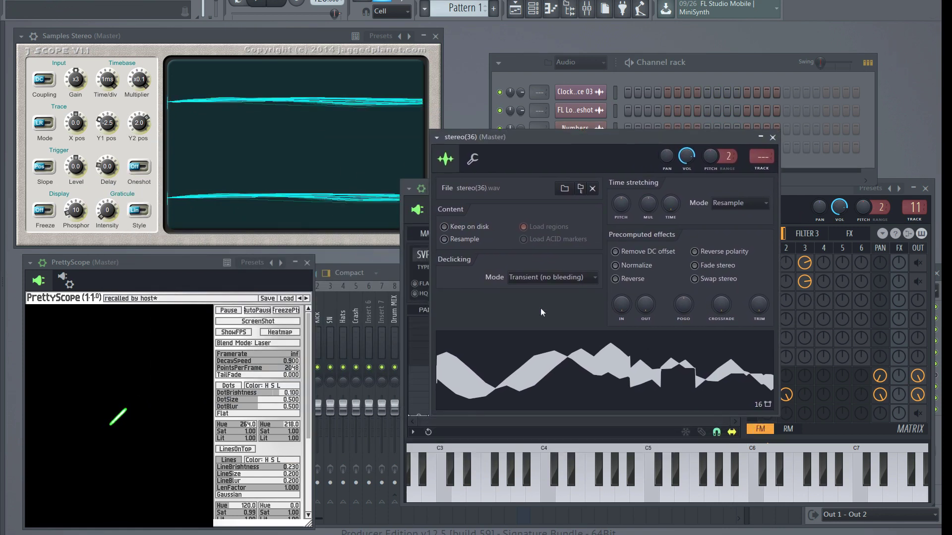
pyautogui.click(518, 370)
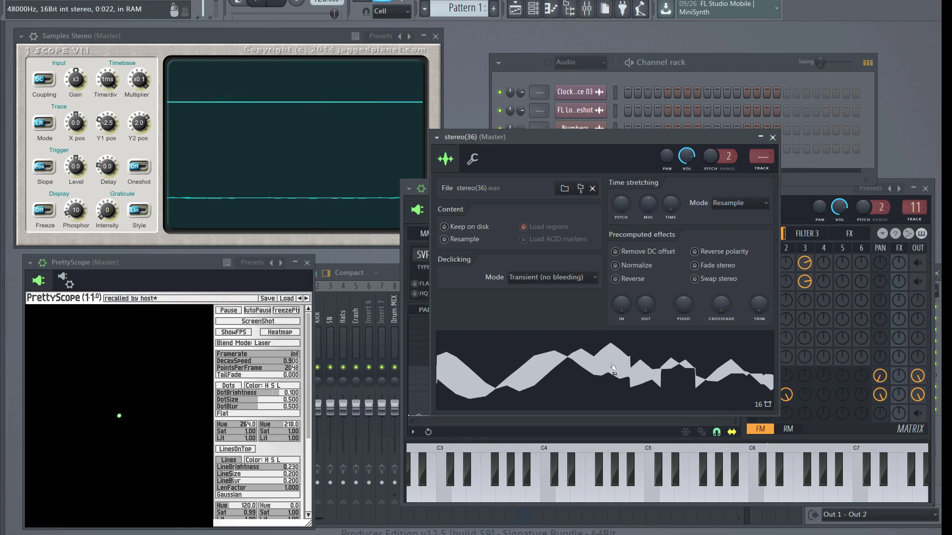
pyautogui.moveTo(691, 140); pyautogui.dragTo(654, 104)
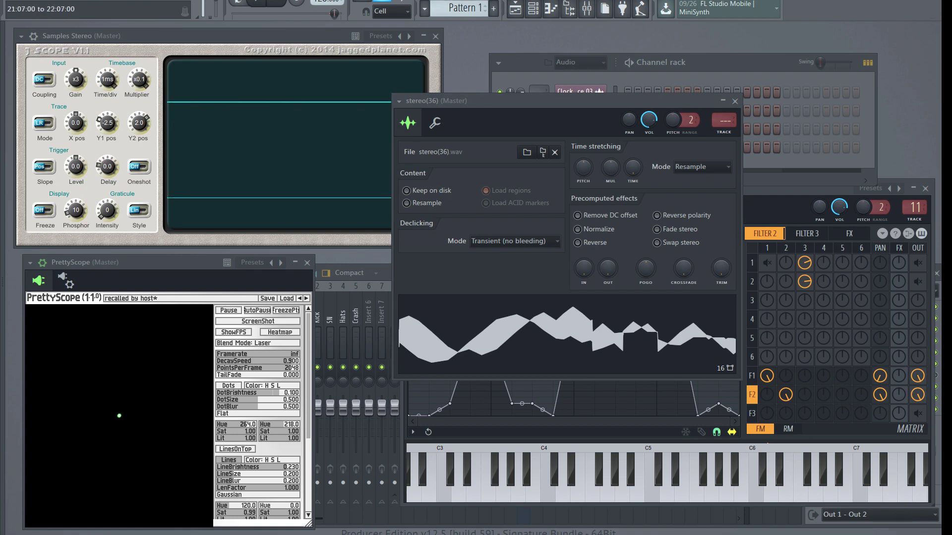
# Step: Play the song from a later position to watch the scopes, pausing and resuming once
pyautogui.moveTo(329, 14); pyautogui.dragTo(341, 13)
pyautogui.click(258, 2)
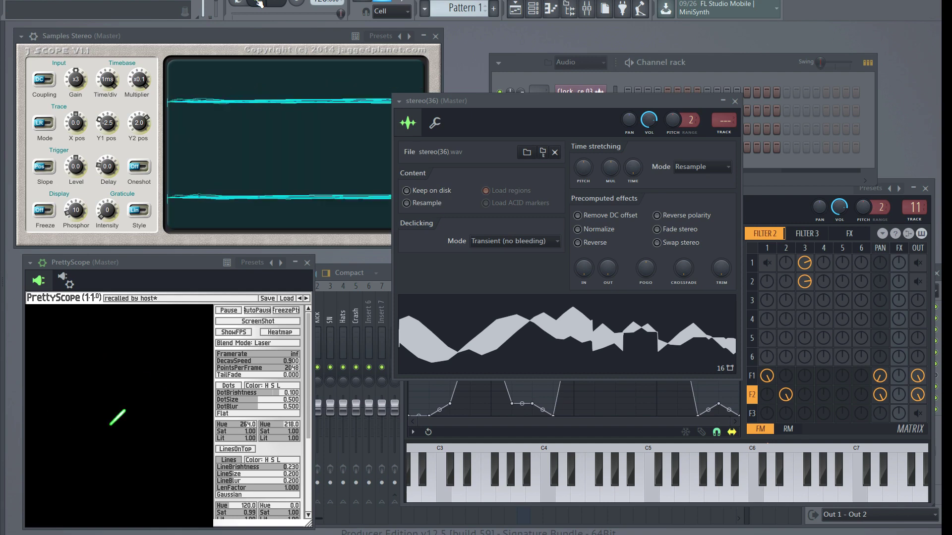
pyautogui.click(258, 4)
pyautogui.click(258, 4)
pyautogui.moveTo(627, 103); pyautogui.dragTo(524, 75)
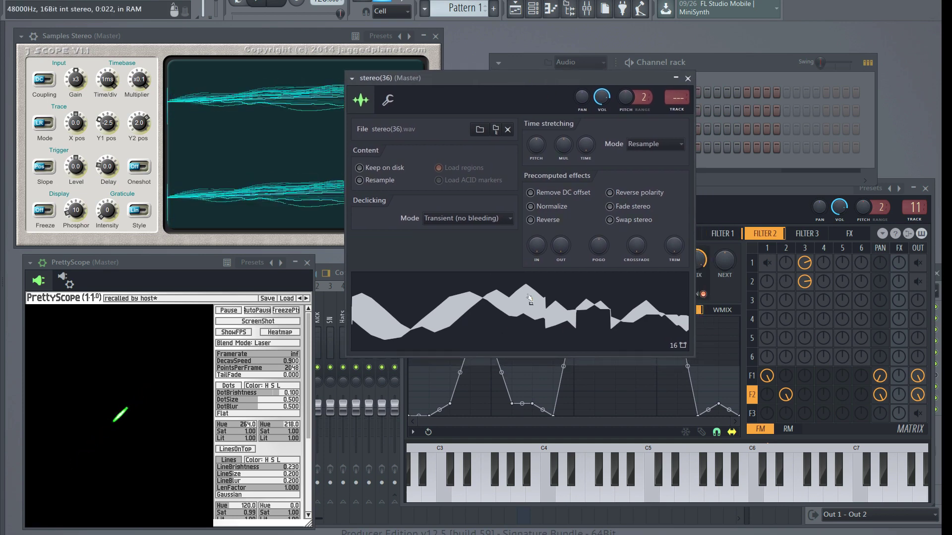
# Step: Open the stereo(36) sample in Edison and arrange Edison beside the sample settings window
pyautogui.rightClick(526, 318)
pyautogui.click(545, 346)
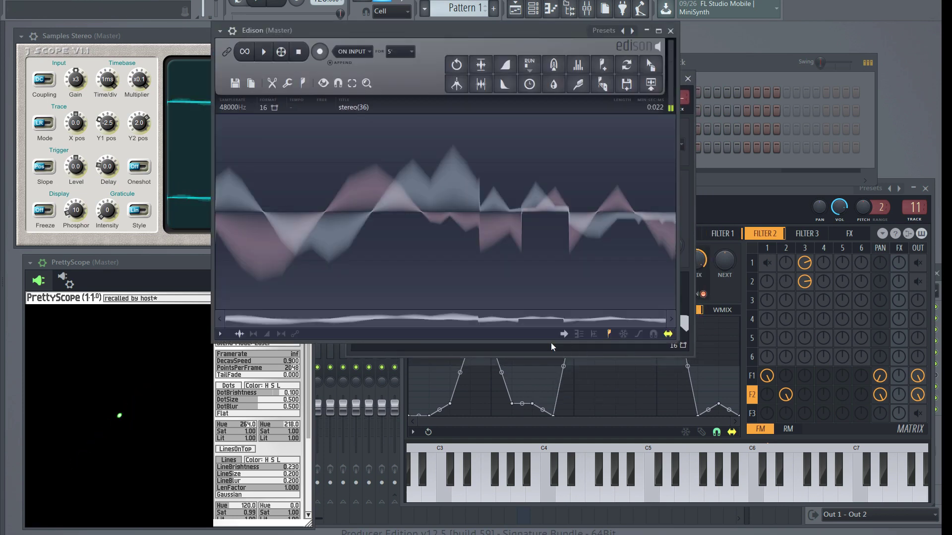
pyautogui.moveTo(487, 34); pyautogui.dragTo(555, 105)
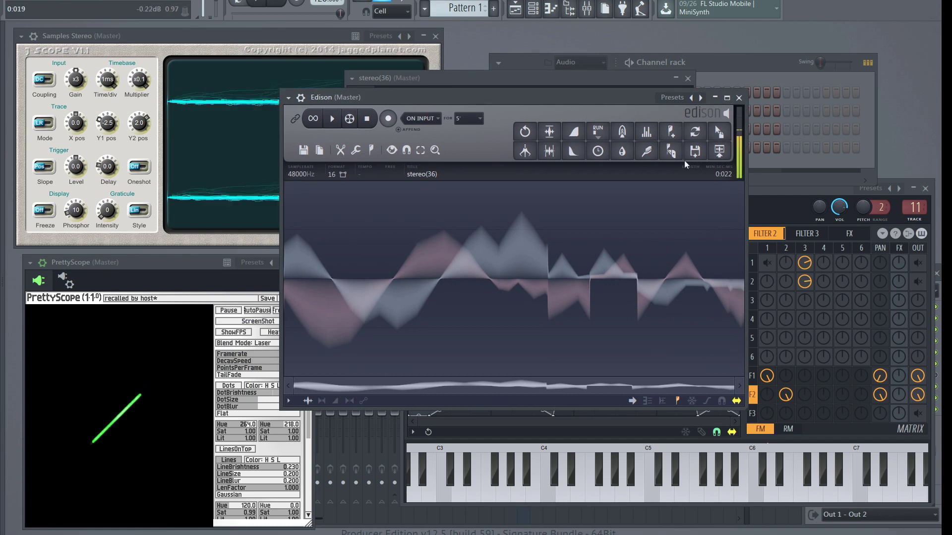
pyautogui.moveTo(635, 97); pyautogui.dragTo(490, 120)
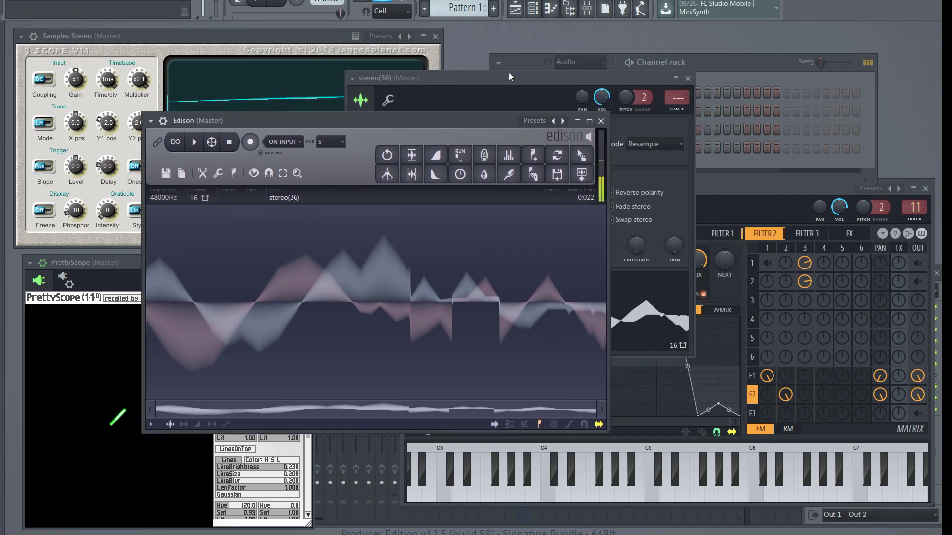
pyautogui.moveTo(519, 78); pyautogui.dragTo(593, 40)
pyautogui.click(357, 121)
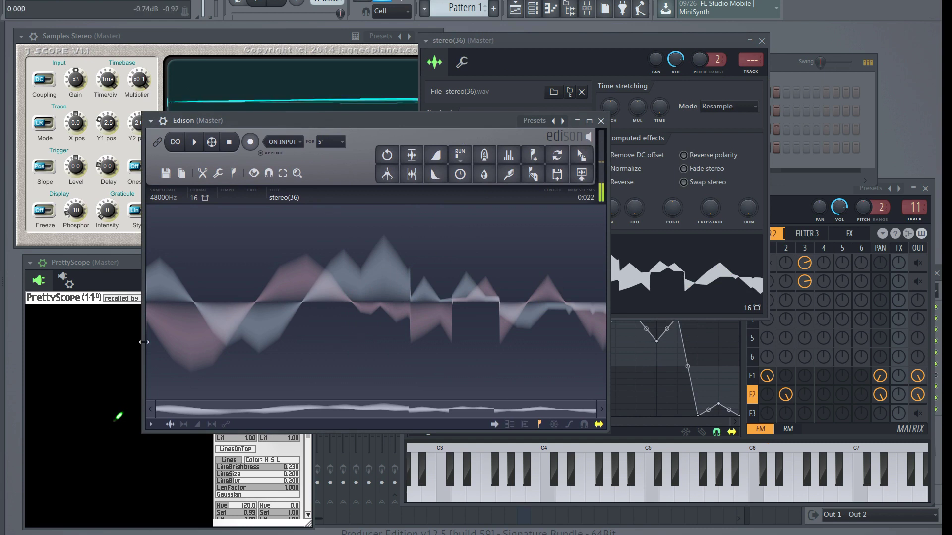
pyautogui.moveTo(653, 42); pyautogui.dragTo(625, 34)
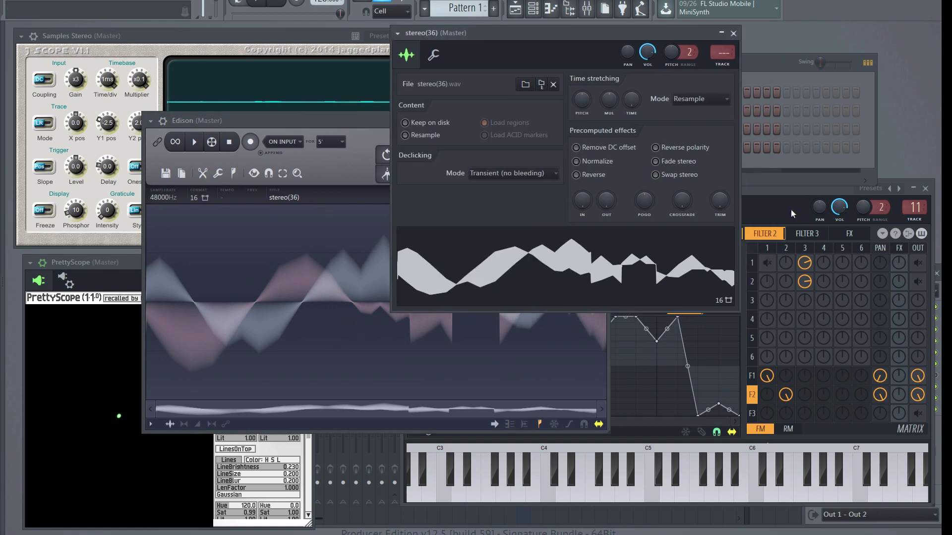
# Step: Arrange Edison around CUBE 3D, then close CUBE 3D and lower the channel list
pyautogui.click(935, 244)
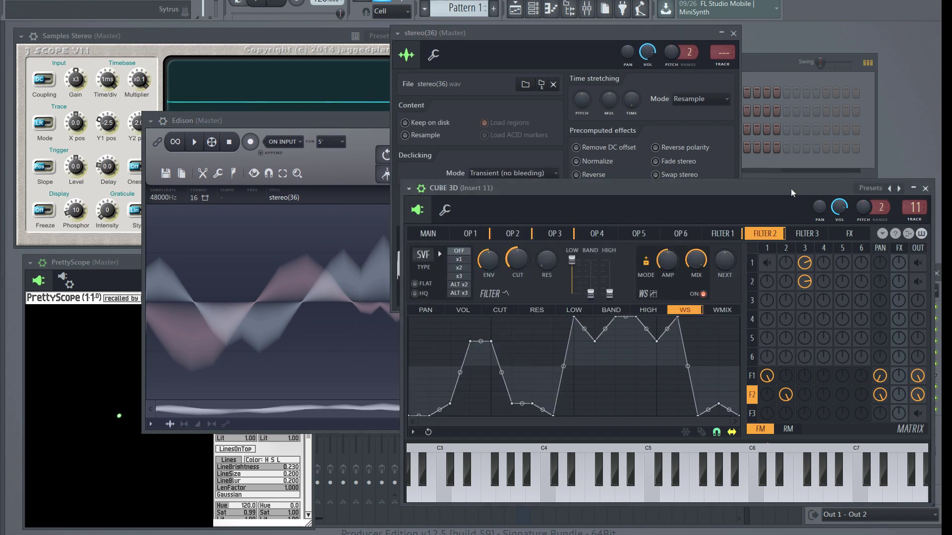
pyautogui.moveTo(740, 184); pyautogui.dragTo(687, 199)
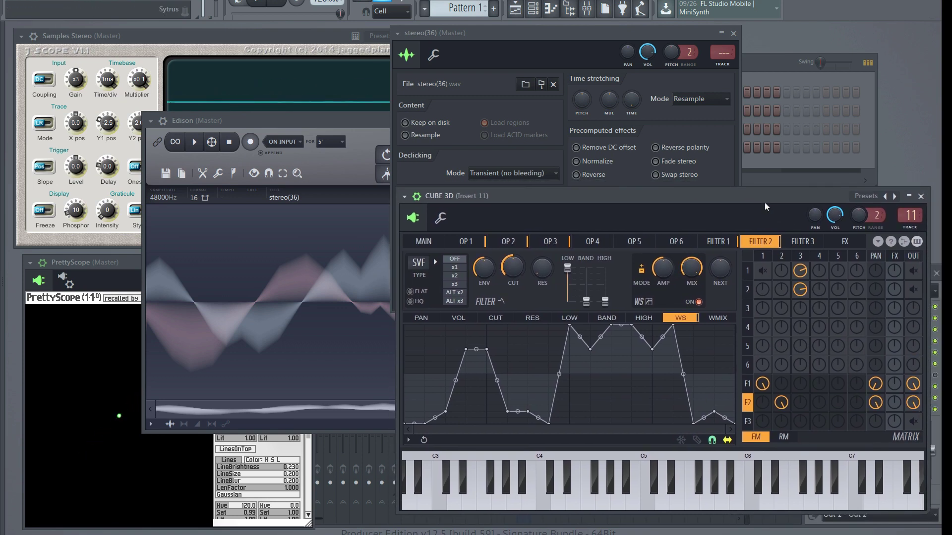
pyautogui.click(284, 126)
pyautogui.moveTo(284, 126); pyautogui.dragTo(272, 132)
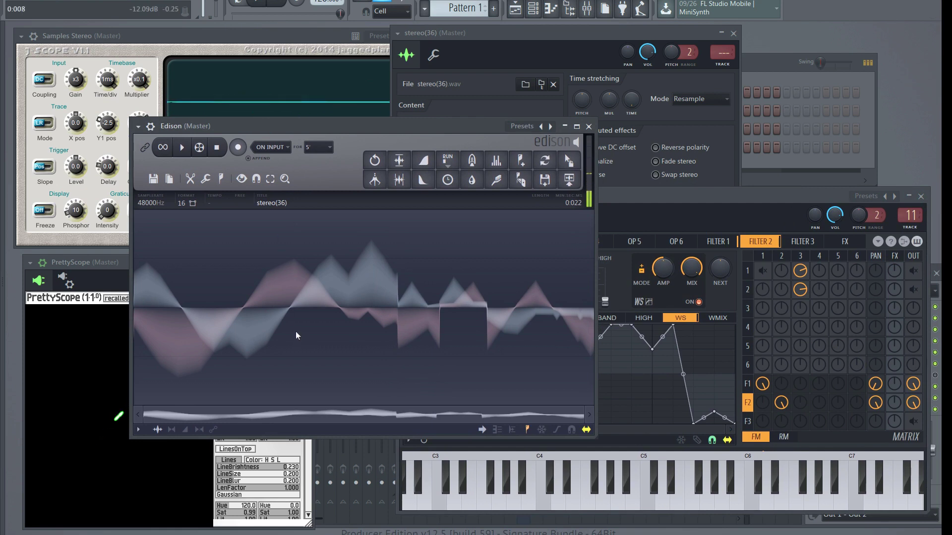
pyautogui.moveTo(419, 126); pyautogui.dragTo(515, 167)
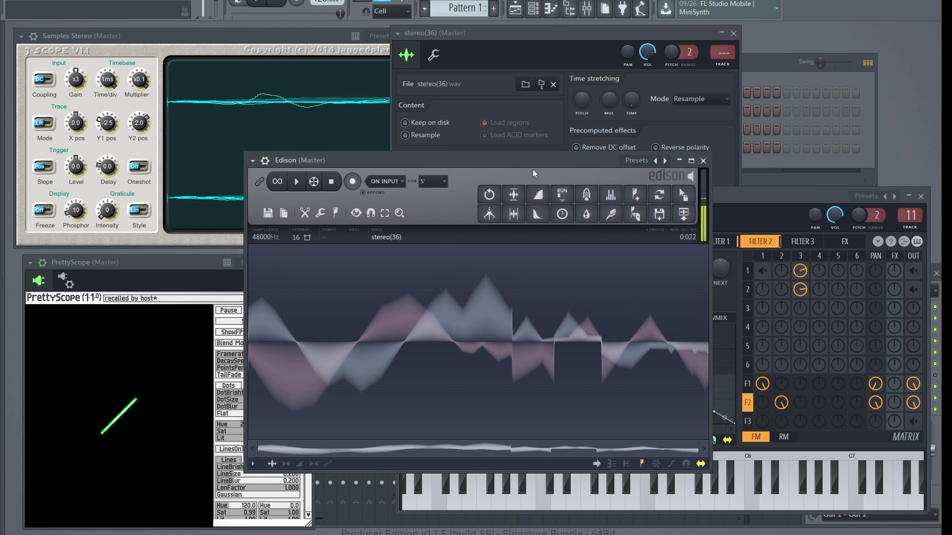
pyautogui.moveTo(599, 160); pyautogui.dragTo(518, 142)
pyautogui.click(711, 196)
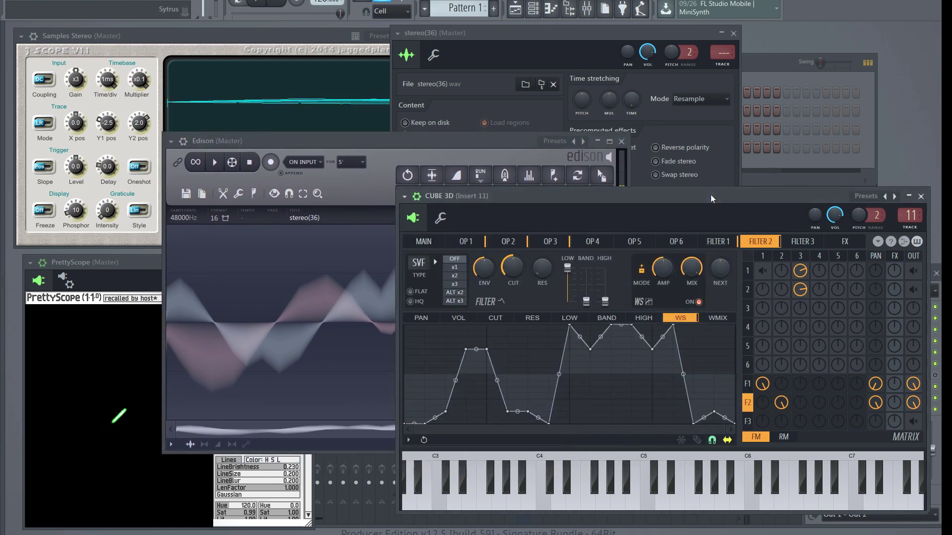
pyautogui.moveTo(613, 189); pyautogui.dragTo(624, 201)
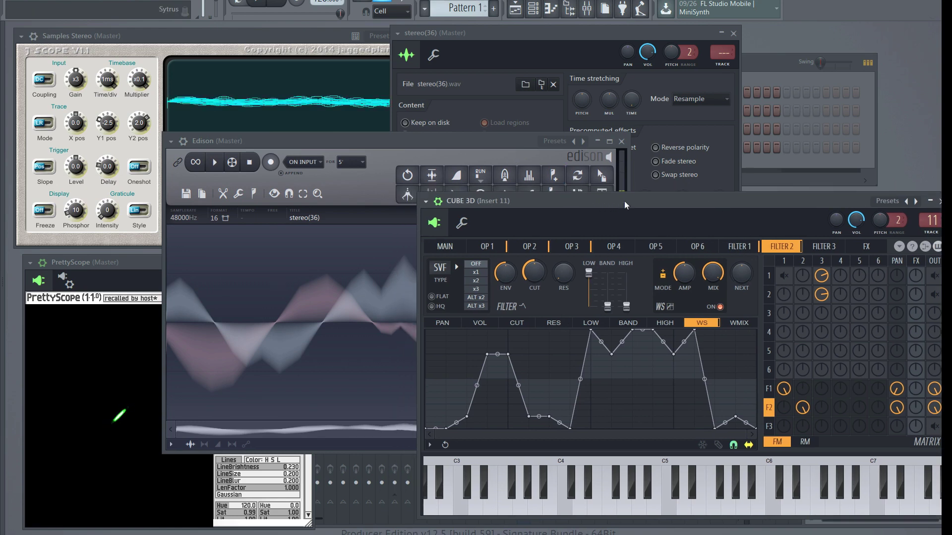
pyautogui.click(931, 210)
pyautogui.moveTo(769, 62); pyautogui.dragTo(799, 114)
# Step: Open the Default Oscilloscope Music Sytrus from the Unsorted channel group
pyautogui.moveTo(495, 146); pyautogui.dragTo(480, 153)
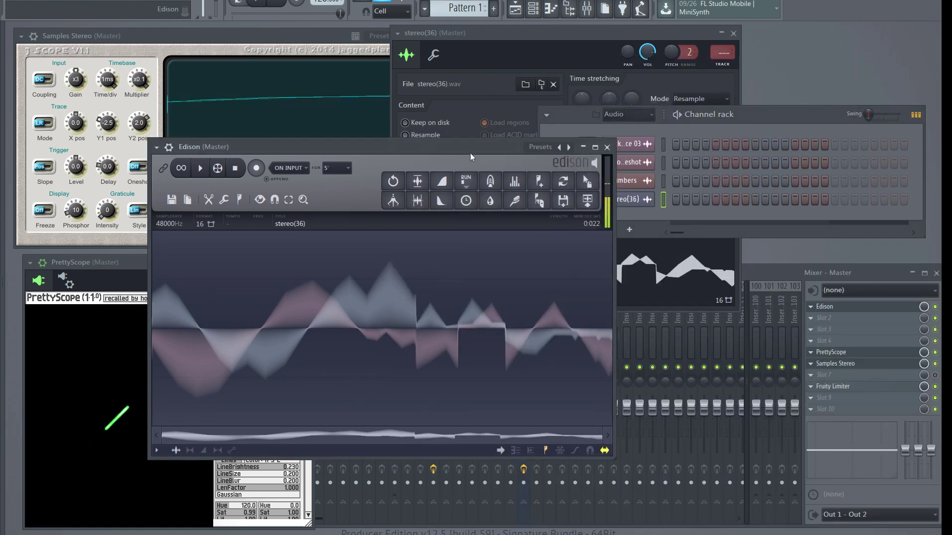
pyautogui.click(792, 119)
pyautogui.click(645, 114)
pyautogui.click(643, 153)
pyautogui.click(635, 146)
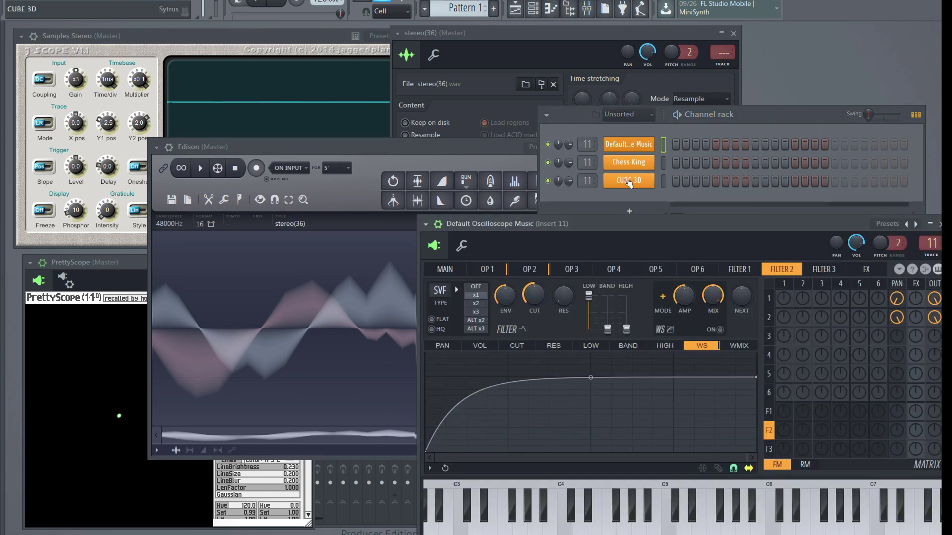
pyautogui.moveTo(629, 220); pyautogui.dragTo(609, 114)
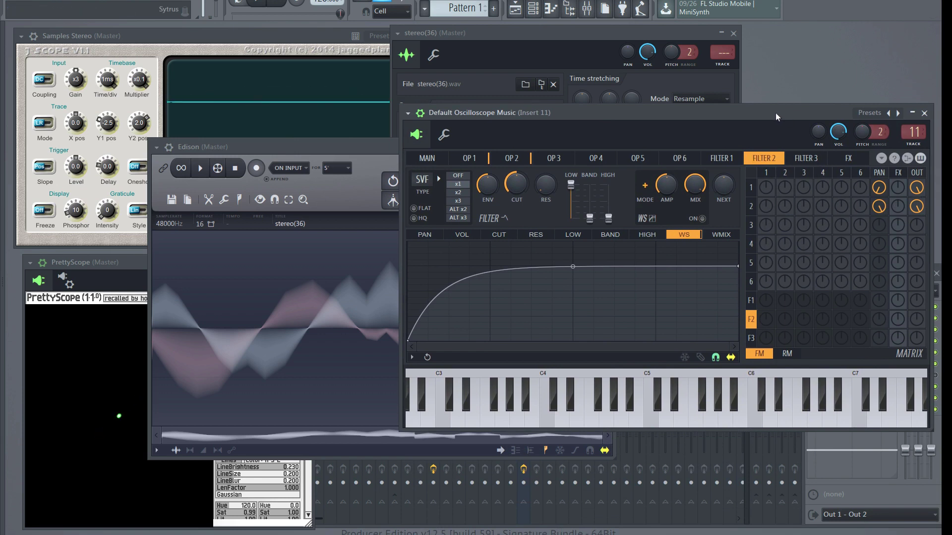
# Step: Inspect operators 1 and 2, ending on operator 2's sine, and play a test note
pyautogui.click(468, 159)
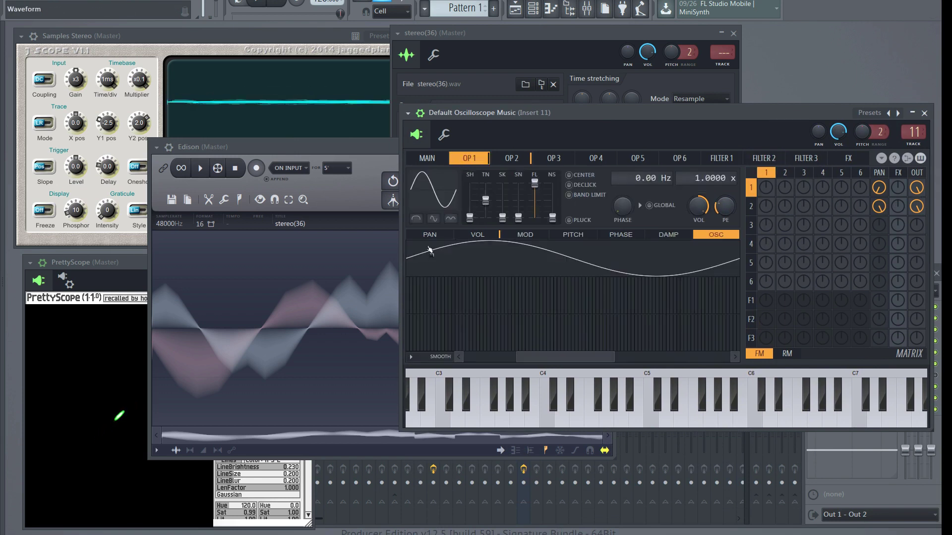
pyautogui.click(511, 159)
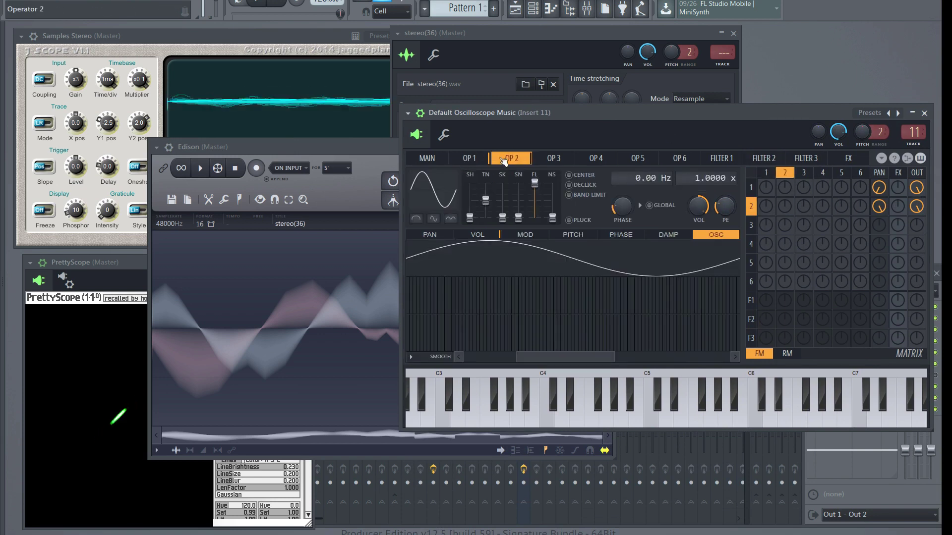
pyautogui.click(587, 417)
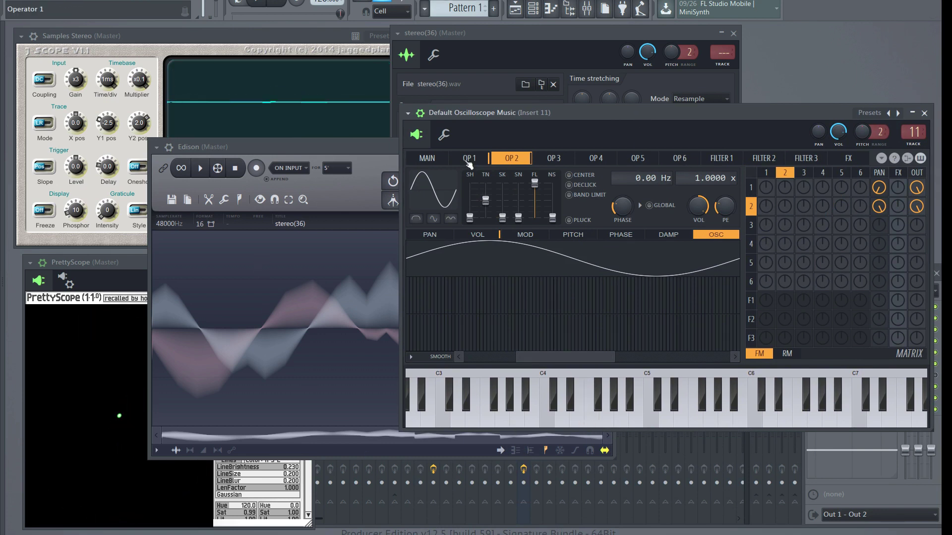
pyautogui.click(615, 208)
pyautogui.moveTo(633, 112)
pyautogui.mouseDown()
pyautogui.moveTo(650, 112)
pyautogui.moveTo(635, 111)
pyautogui.mouseUp()
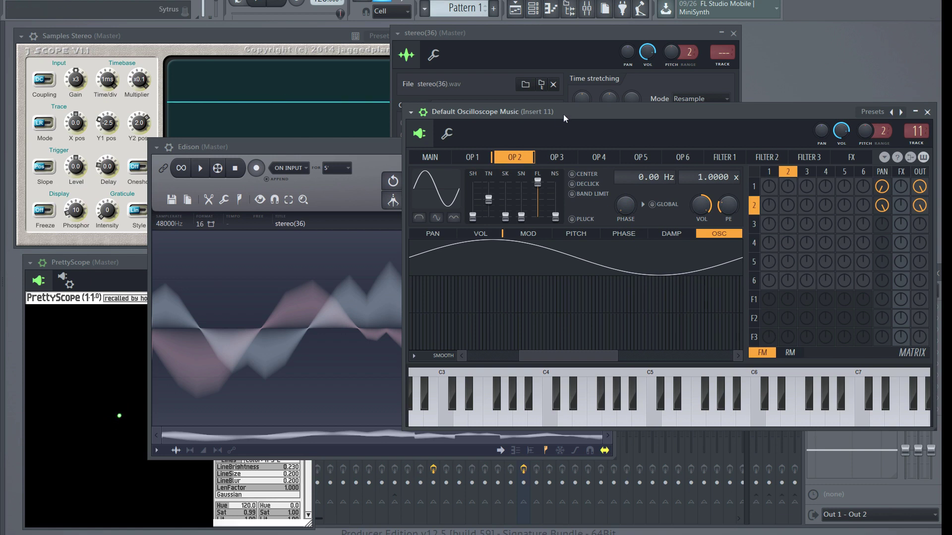
# Step: Select the whole Edison sample and convert its left channel to mono
pyautogui.moveTo(563, 114); pyautogui.dragTo(565, 113)
pyautogui.click(361, 149)
pyautogui.moveTo(421, 143); pyautogui.dragTo(525, 165)
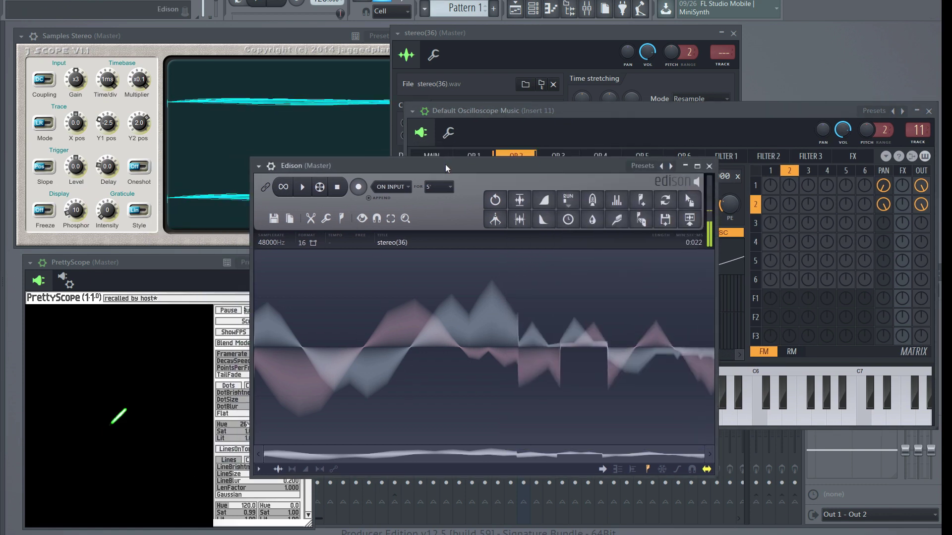
pyautogui.hotkey('ctrl', 'a')
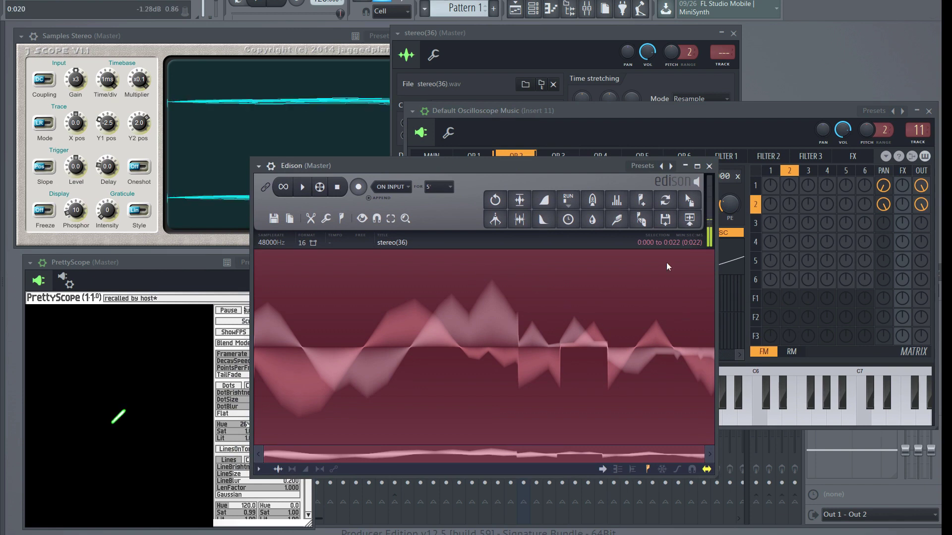
pyautogui.moveTo(608, 168); pyautogui.dragTo(584, 167)
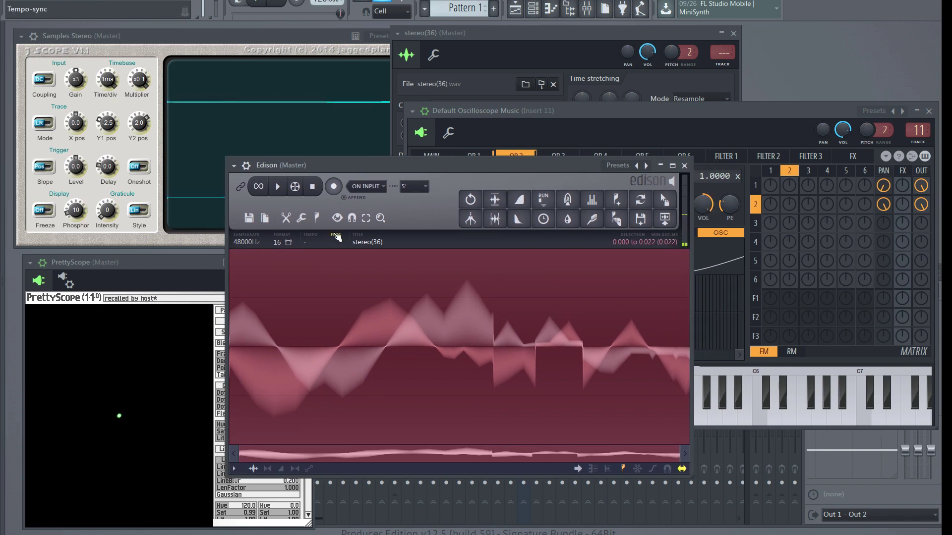
pyautogui.click(301, 219)
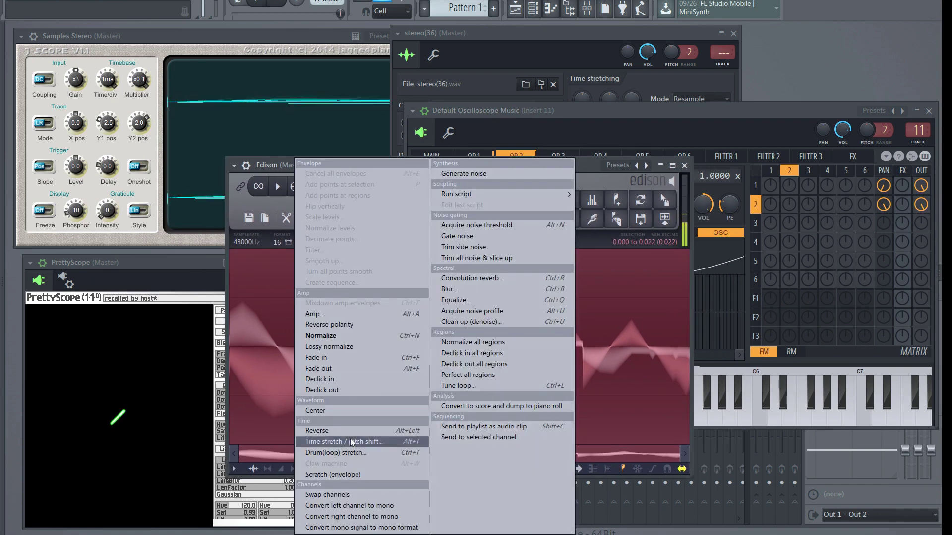
pyautogui.click(362, 507)
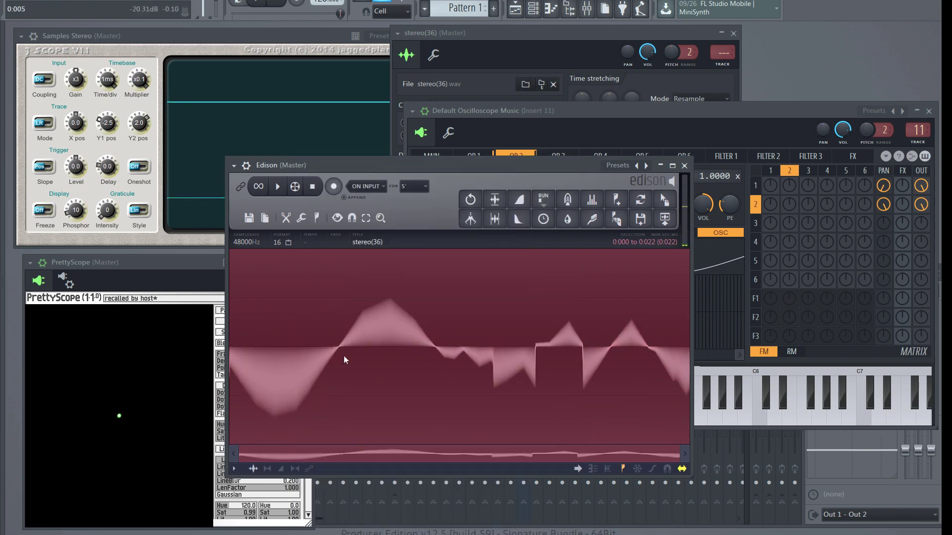
# Step: Drop the left-channel Edison sample onto operator 1's oscillator waveform
pyautogui.moveTo(634, 138); pyautogui.dragTo(658, 108)
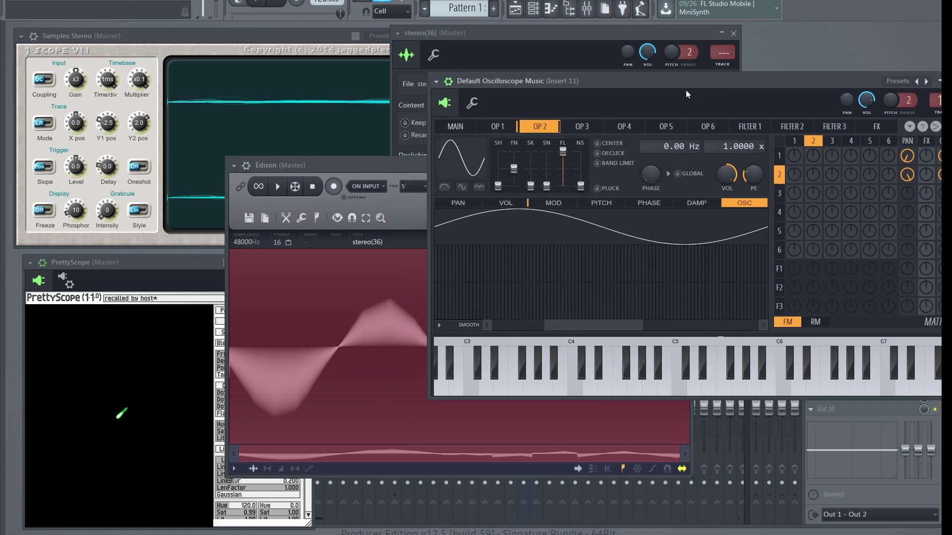
pyautogui.click(504, 129)
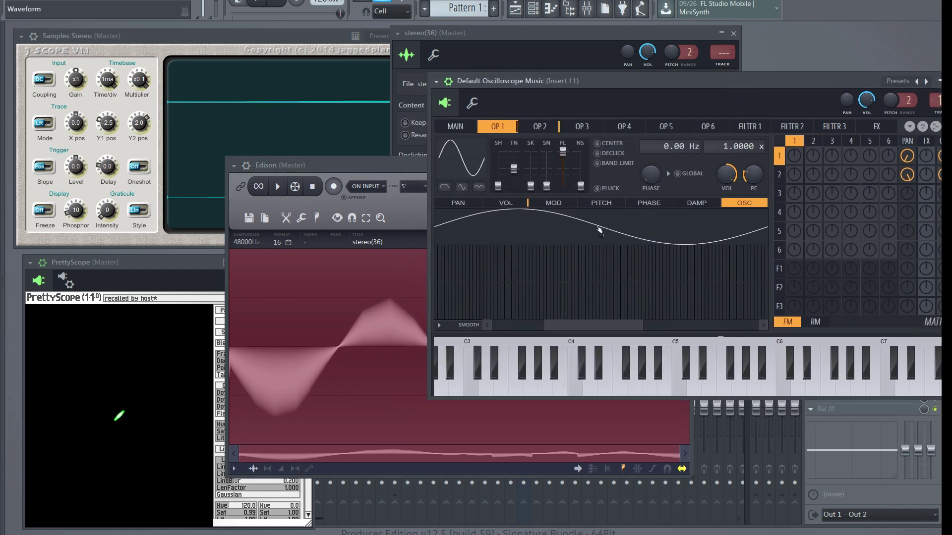
pyautogui.moveTo(357, 172); pyautogui.dragTo(345, 172)
pyautogui.moveTo(505, 173); pyautogui.dragTo(306, 98)
pyautogui.moveTo(457, 125); pyautogui.dragTo(578, 227)
pyautogui.moveTo(351, 96); pyautogui.dragTo(700, 229)
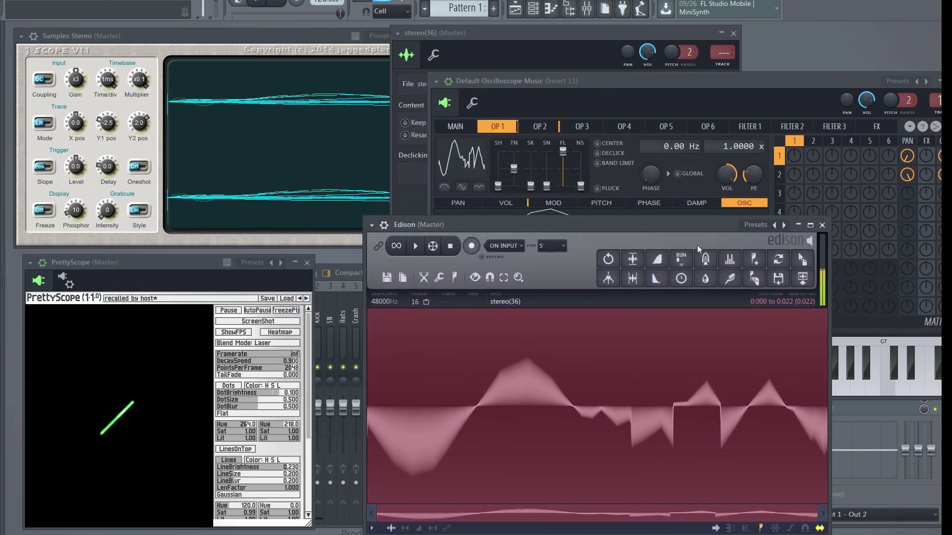
# Step: Undo the left-channel conversion and convert the Edison sample's right channel to mono
pyautogui.click(438, 277)
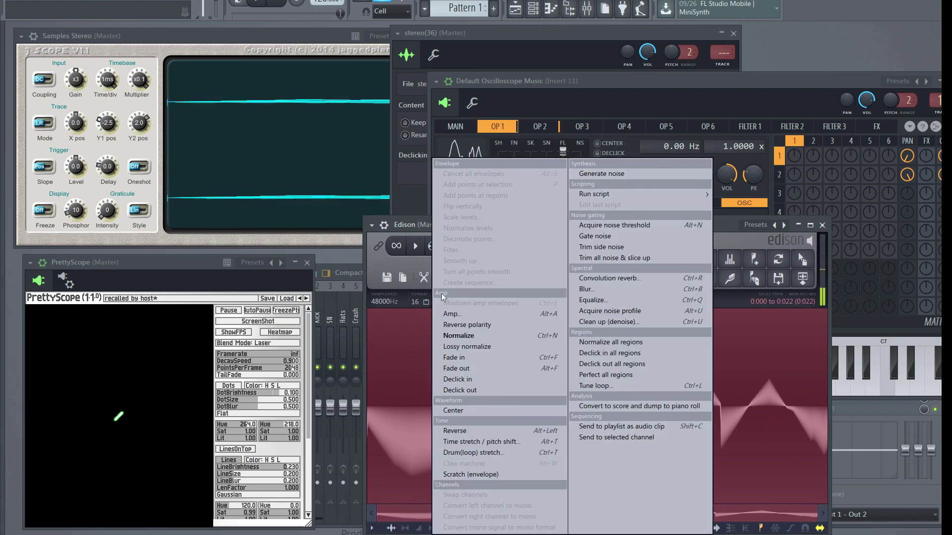
pyautogui.click(425, 279)
pyautogui.click(427, 297)
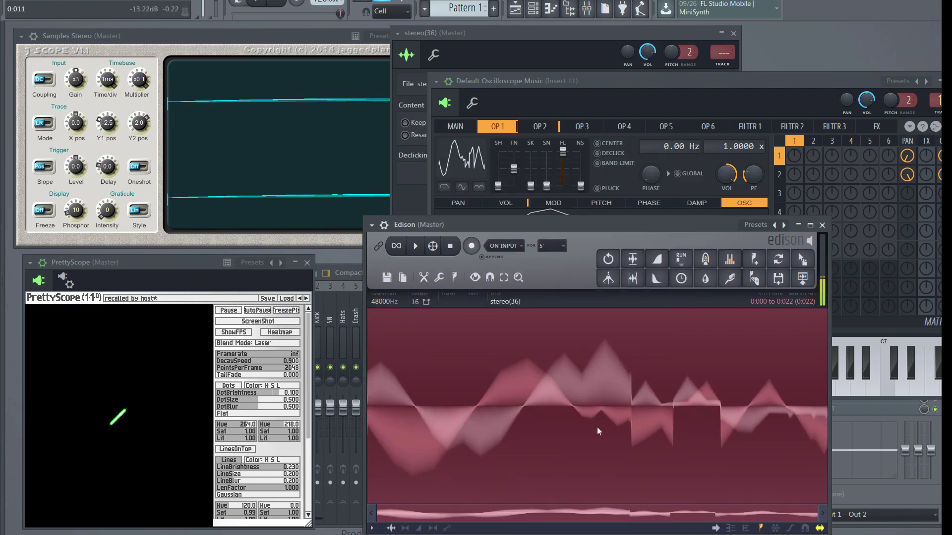
pyautogui.click(440, 278)
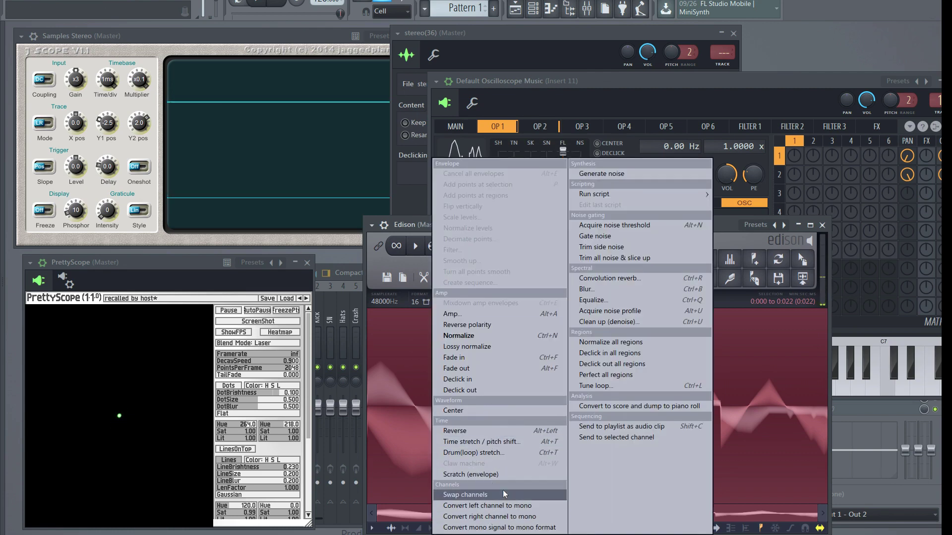
pyautogui.click(505, 517)
# Step: Load the right-channel sample as operator 2's oscillator waveform and uncover the scopes
pyautogui.moveTo(665, 225); pyautogui.dragTo(275, 160)
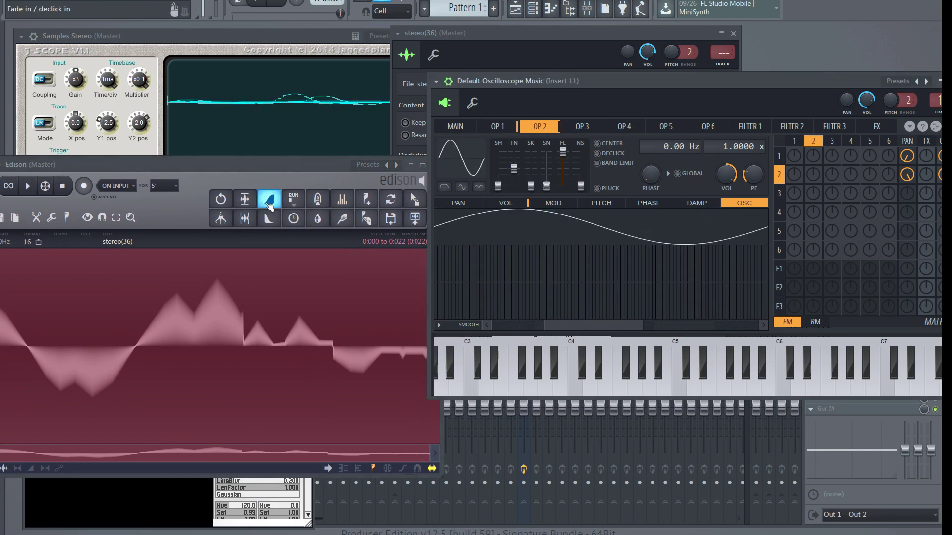
pyautogui.moveTo(416, 200); pyautogui.dragTo(576, 232)
pyautogui.moveTo(695, 86); pyautogui.dragTo(685, 86)
pyautogui.moveTo(313, 167); pyautogui.dragTo(0, 156)
# Step: Play several test notes on the Sytrus keyboard to draw the pumpkin on the scopes
pyautogui.click(552, 358)
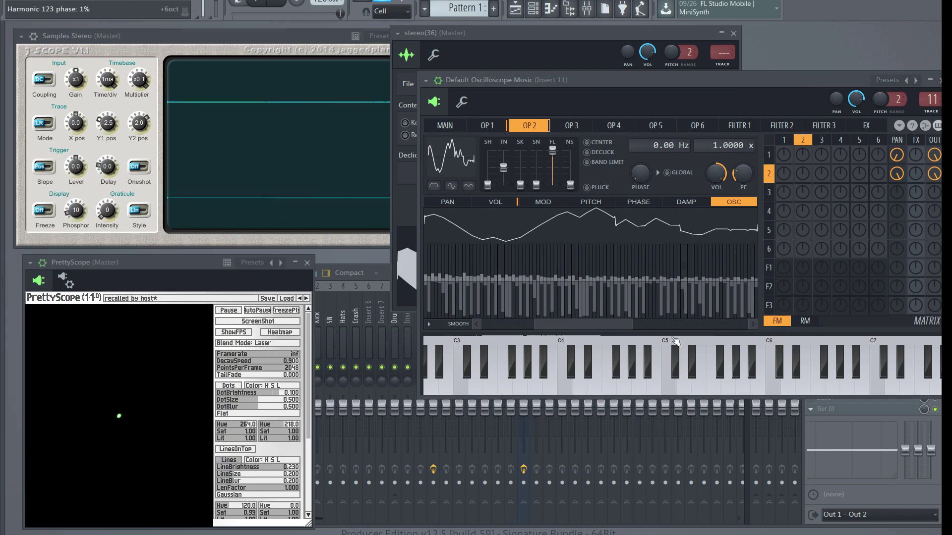
pyautogui.click(656, 390)
pyautogui.click(656, 386)
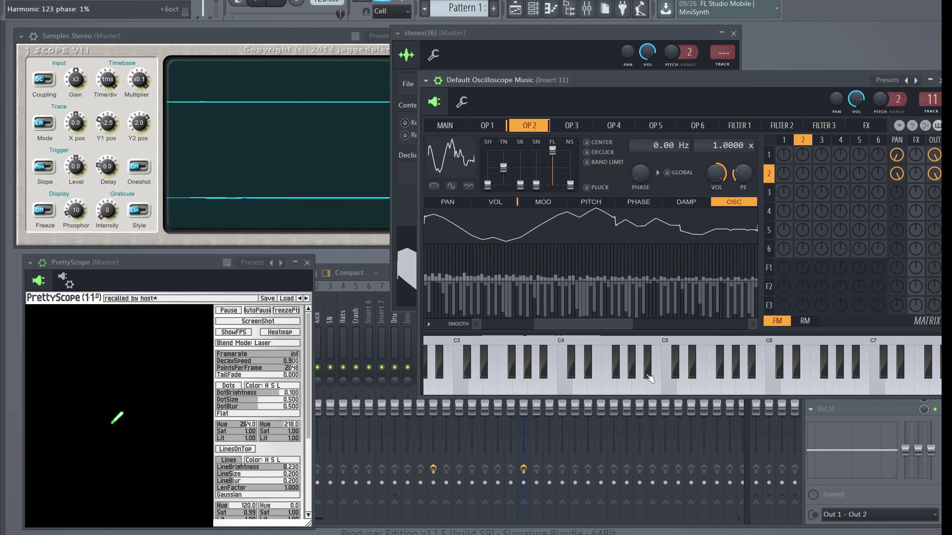
pyautogui.click(648, 366)
pyautogui.click(683, 372)
pyautogui.moveTo(684, 373); pyautogui.dragTo(743, 369)
pyautogui.moveTo(763, 83); pyautogui.dragTo(662, 88)
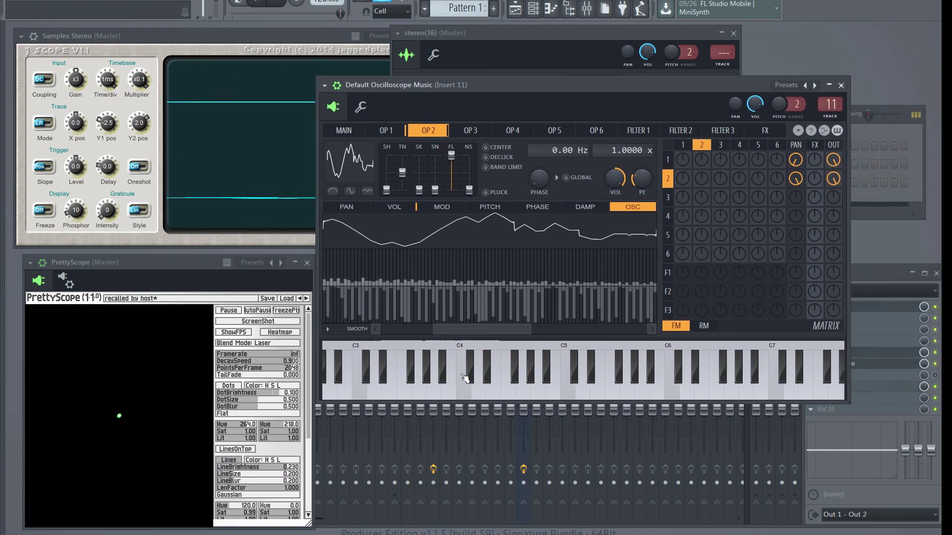
pyautogui.click(684, 377)
pyautogui.click(516, 370)
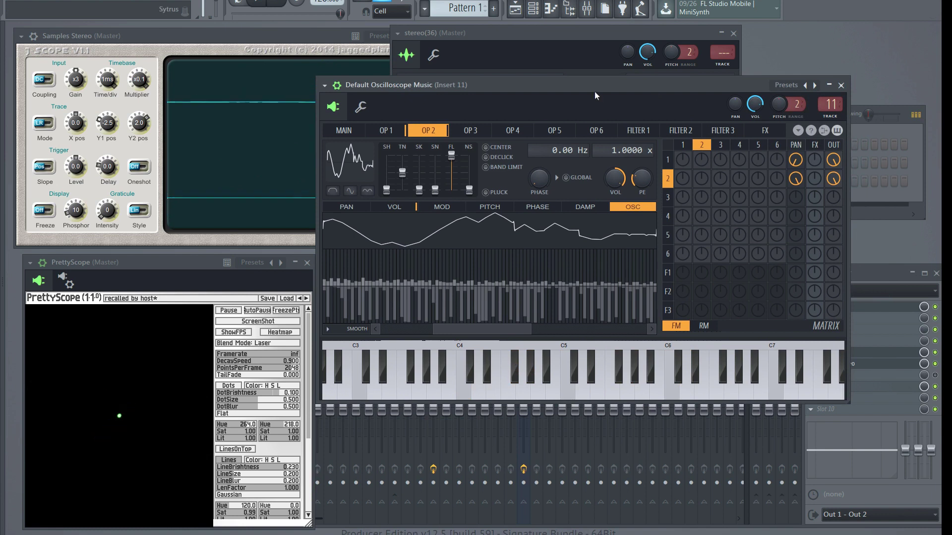
# Step: Bring up operator 1's volume envelope page
pyautogui.moveTo(596, 96); pyautogui.dragTo(605, 96)
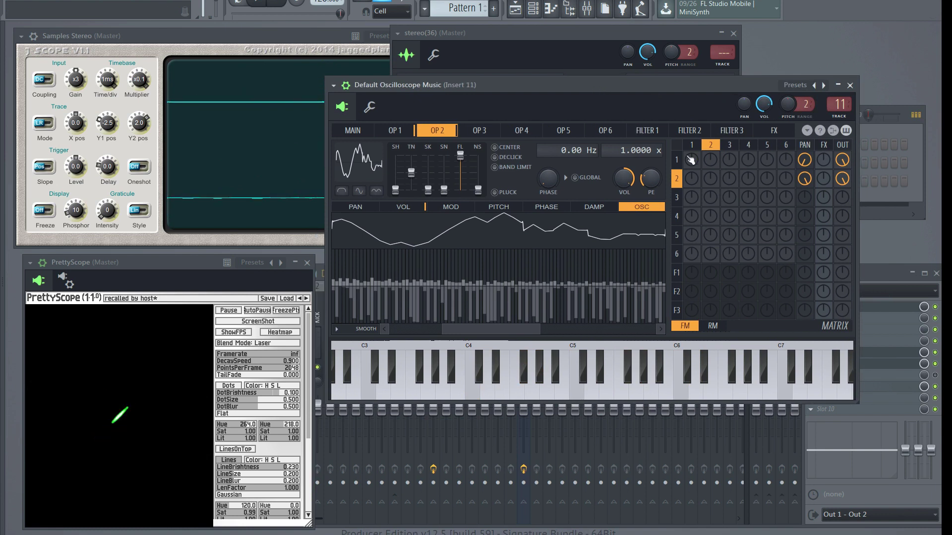
pyautogui.click(400, 131)
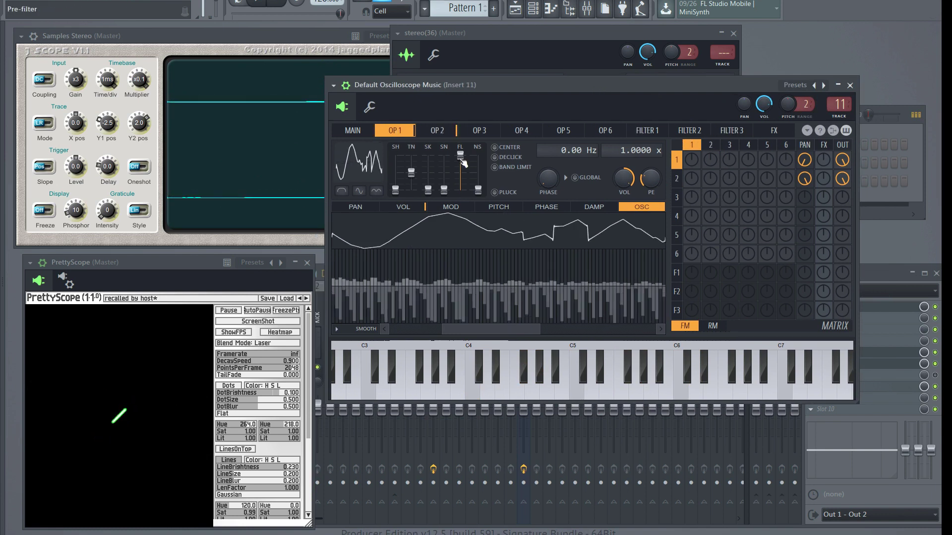
pyautogui.click(414, 206)
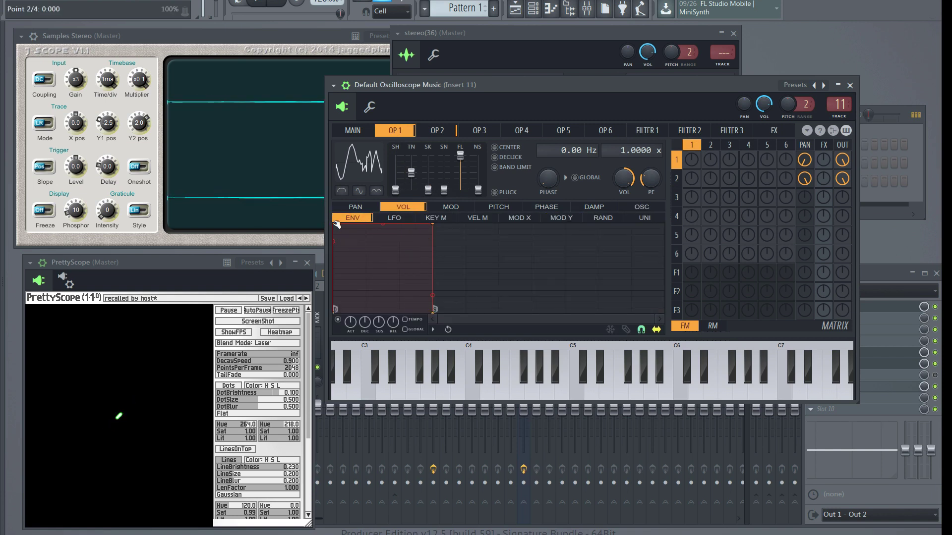
# Step: Drag operator 1's volume attack point right for a curved attack and test it
pyautogui.moveTo(332, 224); pyautogui.dragTo(466, 224)
pyautogui.click(492, 390)
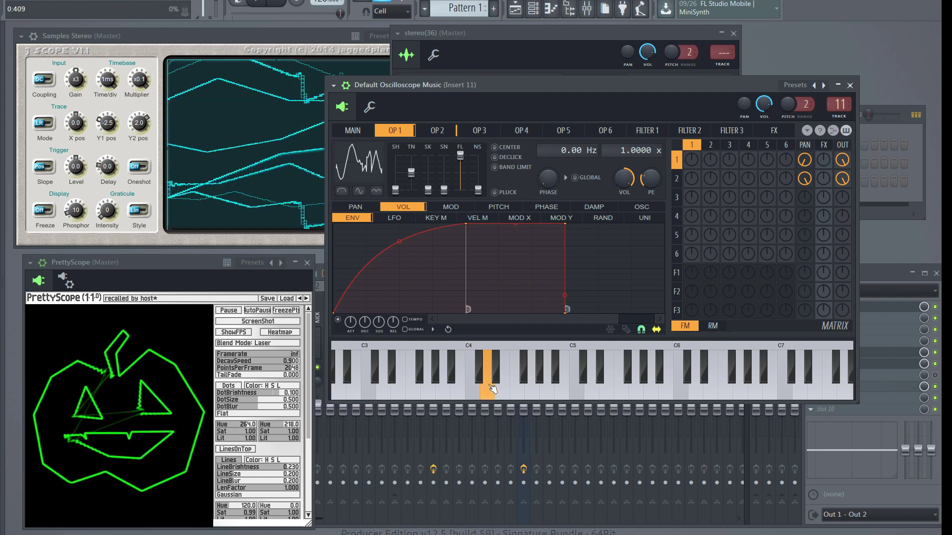
pyautogui.click(533, 386)
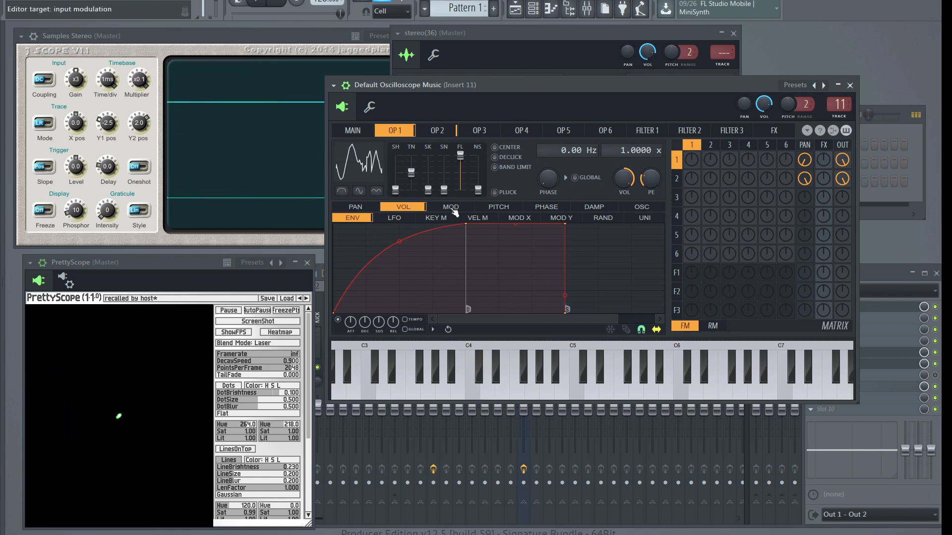
# Step: Raise the first and second pitch envelope points to the top for a falling pitch sweep
pyautogui.click(500, 208)
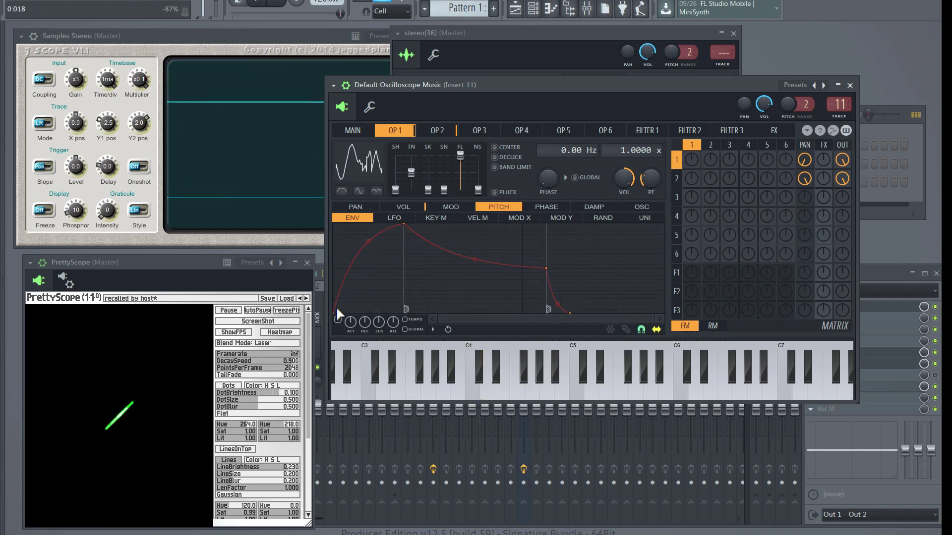
pyautogui.moveTo(335, 313); pyautogui.dragTo(335, 224)
pyautogui.moveTo(404, 225); pyautogui.dragTo(483, 270)
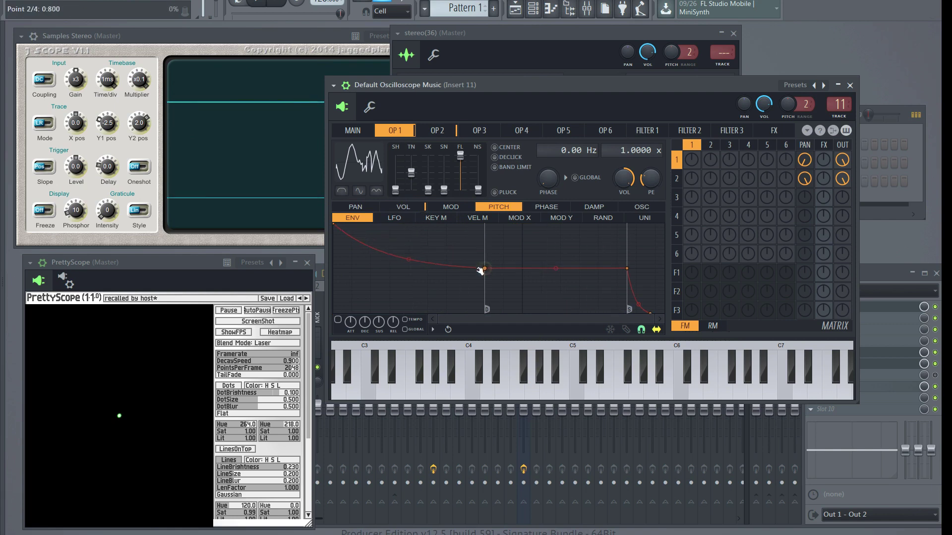
pyautogui.click(611, 380)
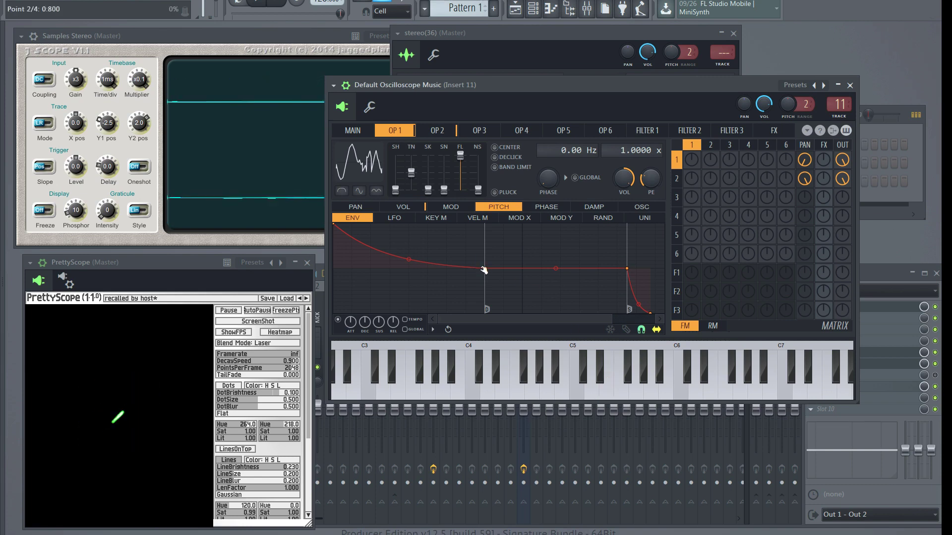
pyautogui.moveTo(485, 269); pyautogui.dragTo(484, 224)
pyautogui.click(557, 373)
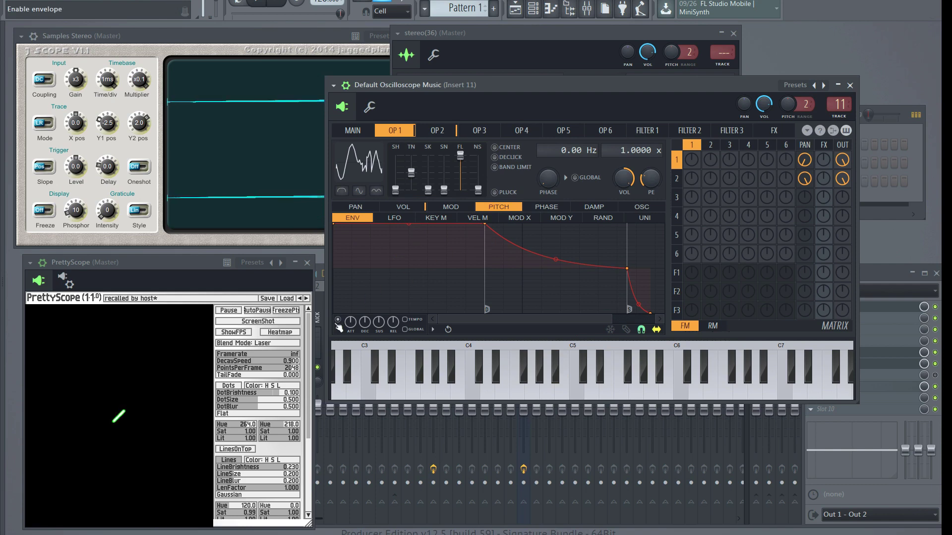
# Step: Show operator 1's oscillator waveform and harmonics page again
pyautogui.moveTo(571, 90); pyautogui.dragTo(563, 94)
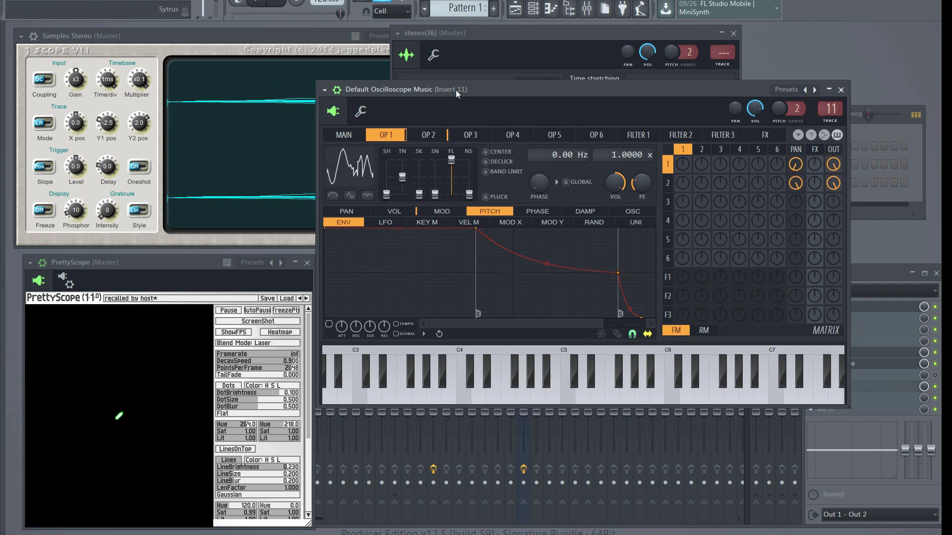
pyautogui.moveTo(458, 93); pyautogui.dragTo(435, 93)
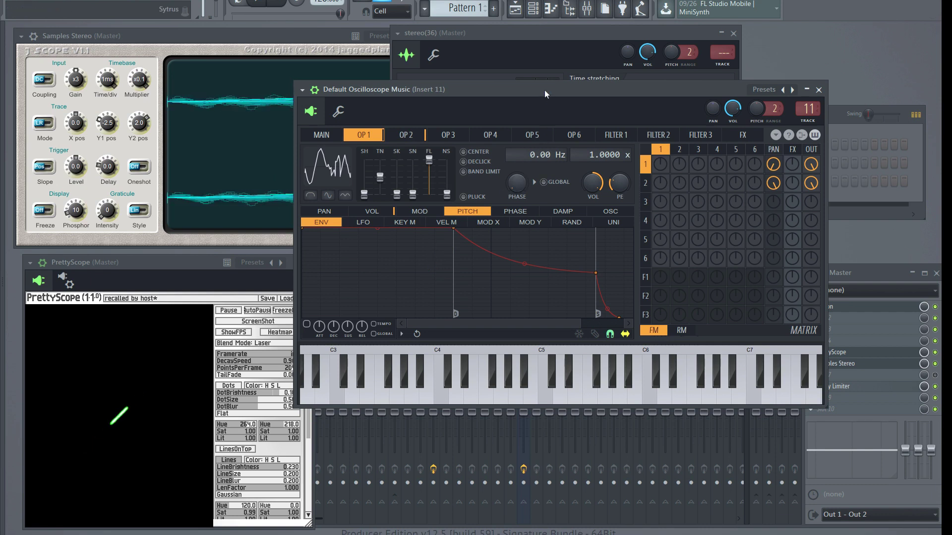
pyautogui.click(399, 136)
pyautogui.click(369, 140)
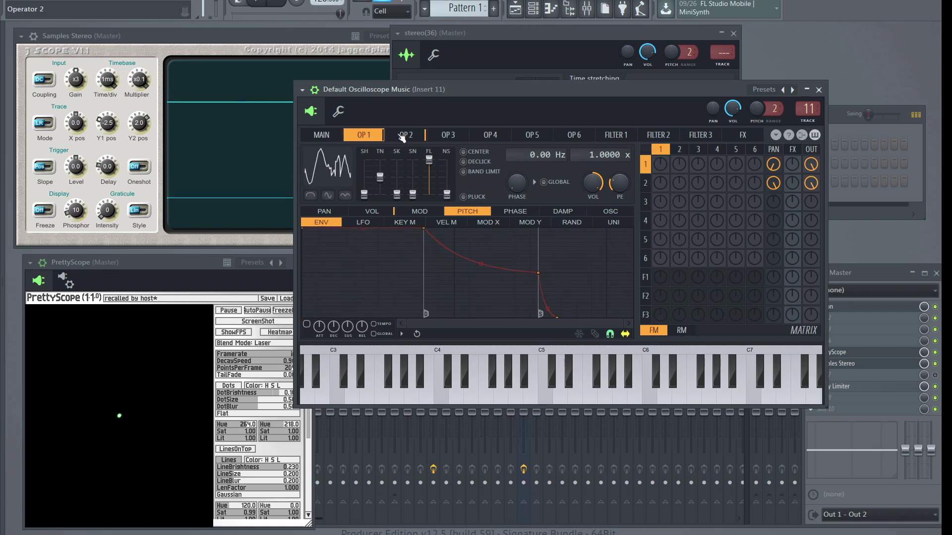
pyautogui.click(610, 211)
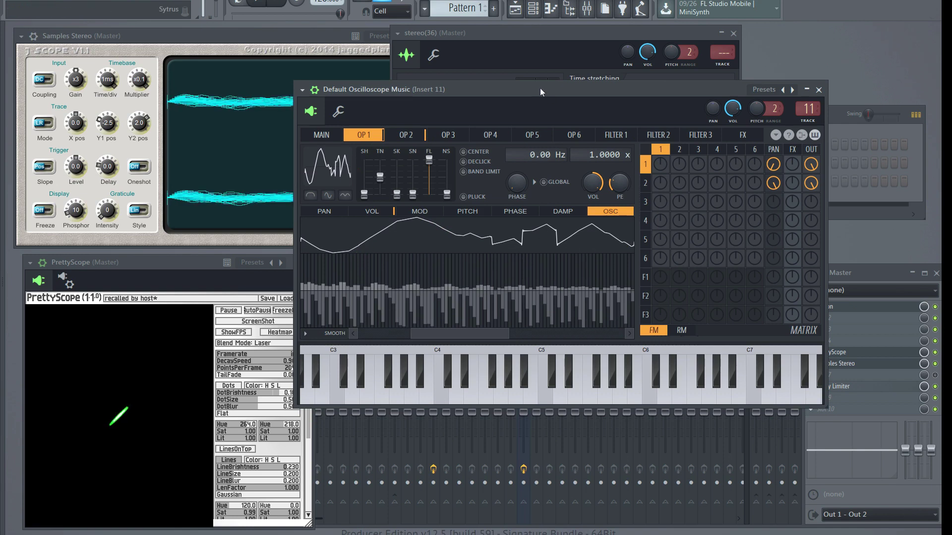
# Step: Arrange Sytrus beside Edison and switch the synth to operator 2
pyautogui.moveTo(540, 91); pyautogui.dragTo(544, 97)
pyautogui.moveTo(0, 174); pyautogui.dragTo(679, 234)
pyautogui.moveTo(713, 98); pyautogui.dragTo(597, 15)
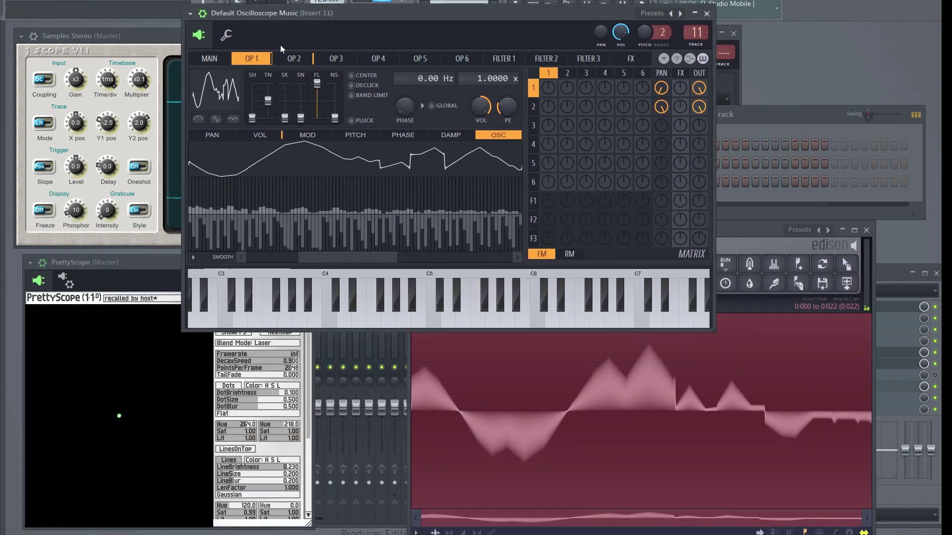
pyautogui.click(293, 58)
pyautogui.click(498, 379)
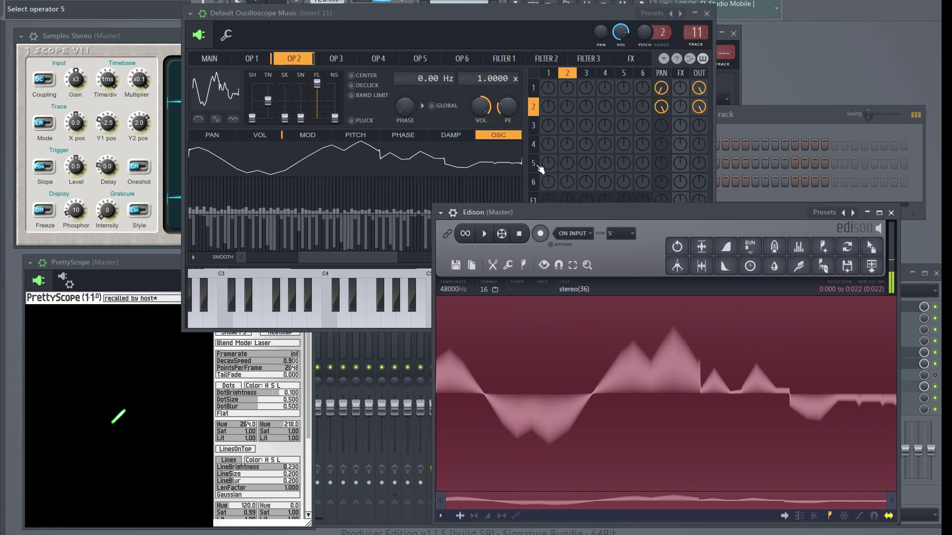
pyautogui.moveTo(506, 13); pyautogui.dragTo(456, 17)
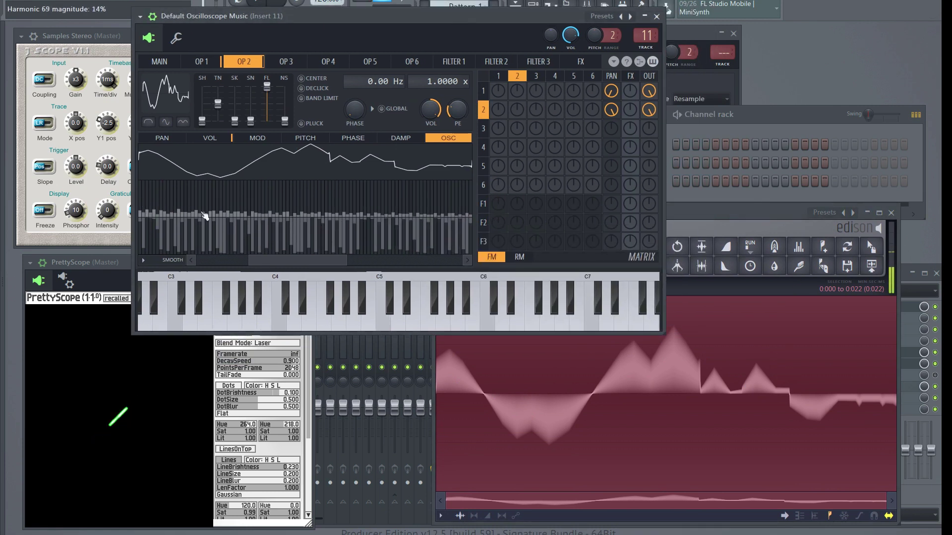
pyautogui.moveTo(426, 18); pyautogui.dragTo(483, 44)
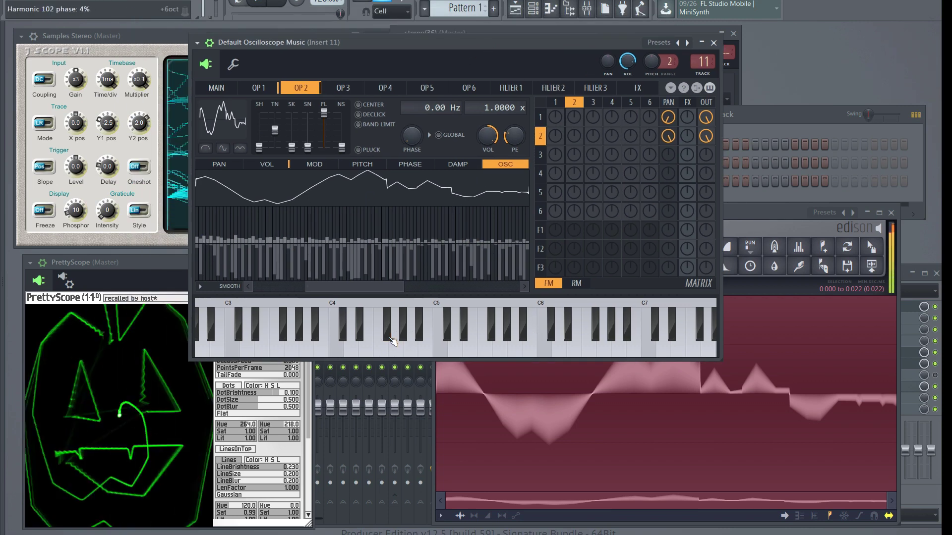
# Step: Play a run of notes on the Sytrus keyboard to draw the pumpkin on PrettyScope
pyautogui.click(436, 342)
pyautogui.click(502, 343)
pyautogui.click(437, 342)
pyautogui.click(398, 343)
pyautogui.click(390, 351)
pyautogui.click(382, 346)
pyautogui.click(326, 348)
pyautogui.click(280, 346)
pyautogui.click(287, 346)
pyautogui.click(478, 341)
pyautogui.click(441, 349)
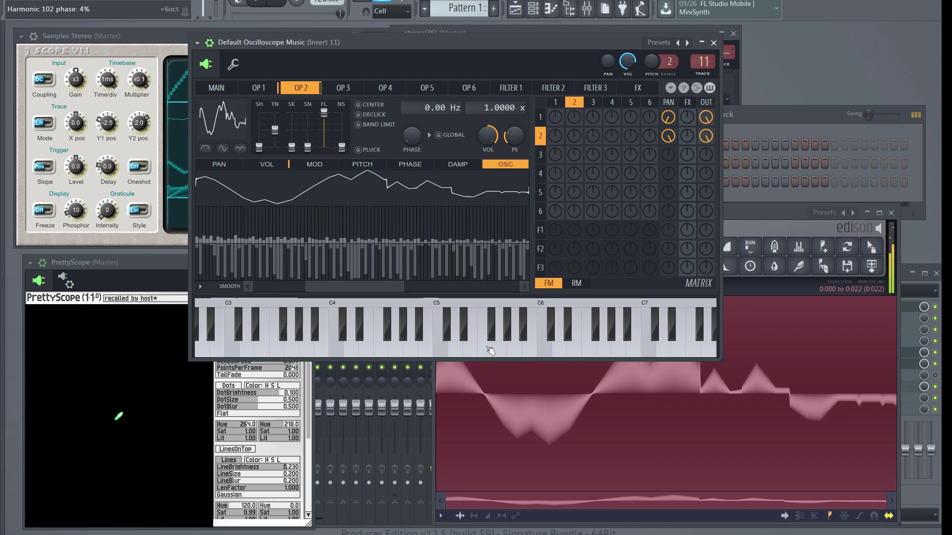
pyautogui.click(469, 347)
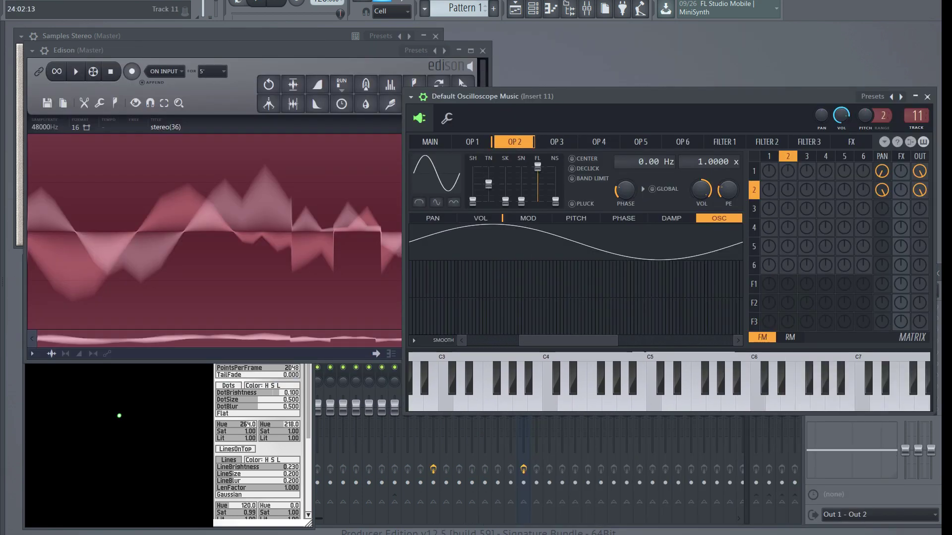
# Step: Raise the SH fader on operators 1 and 2 to turn both sines into saw ramps
pyautogui.moveTo(662, 96); pyautogui.dragTo(632, 91)
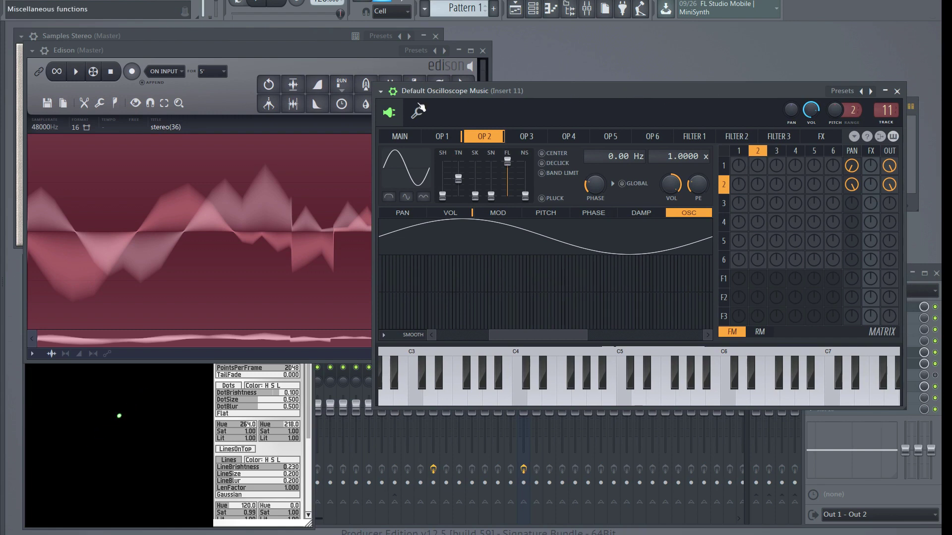
pyautogui.moveTo(228, 52); pyautogui.dragTo(290, 45)
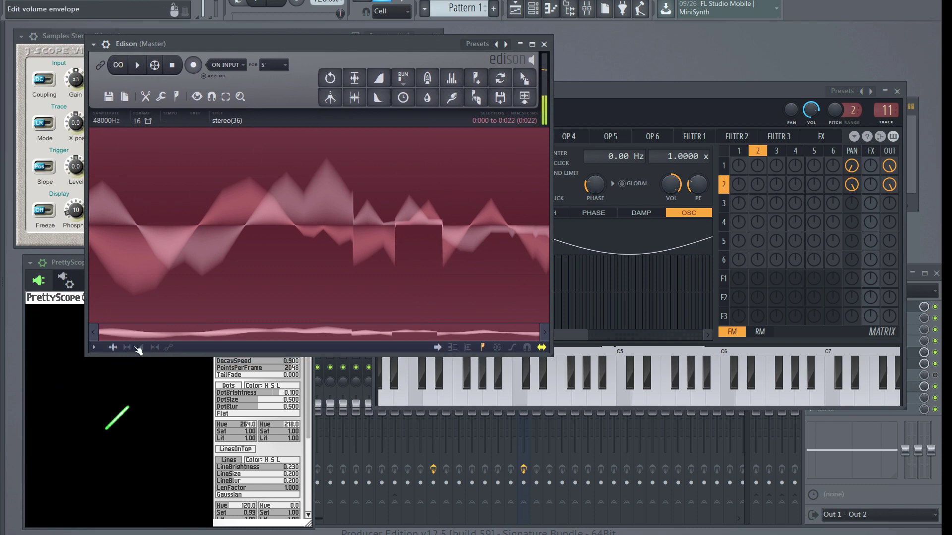
pyautogui.moveTo(298, 42); pyautogui.dragTo(275, 49)
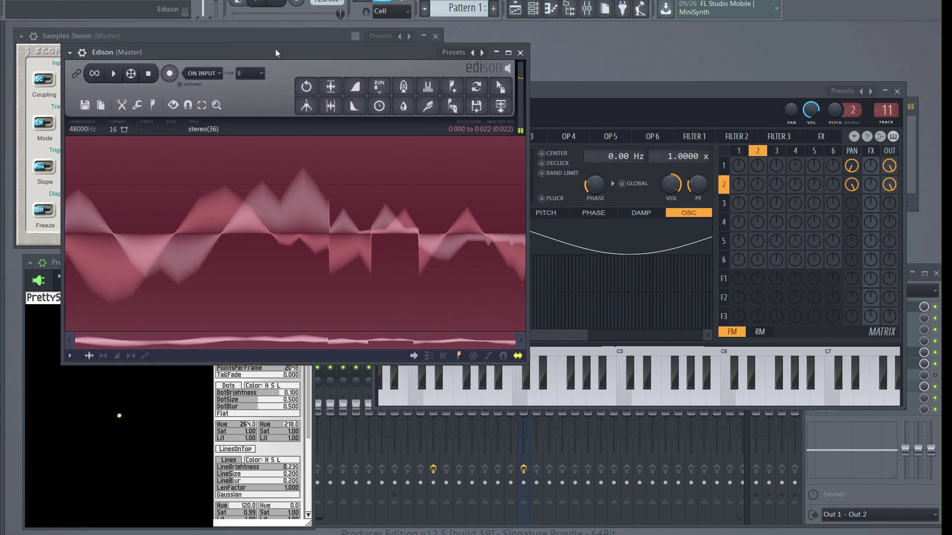
pyautogui.click(655, 88)
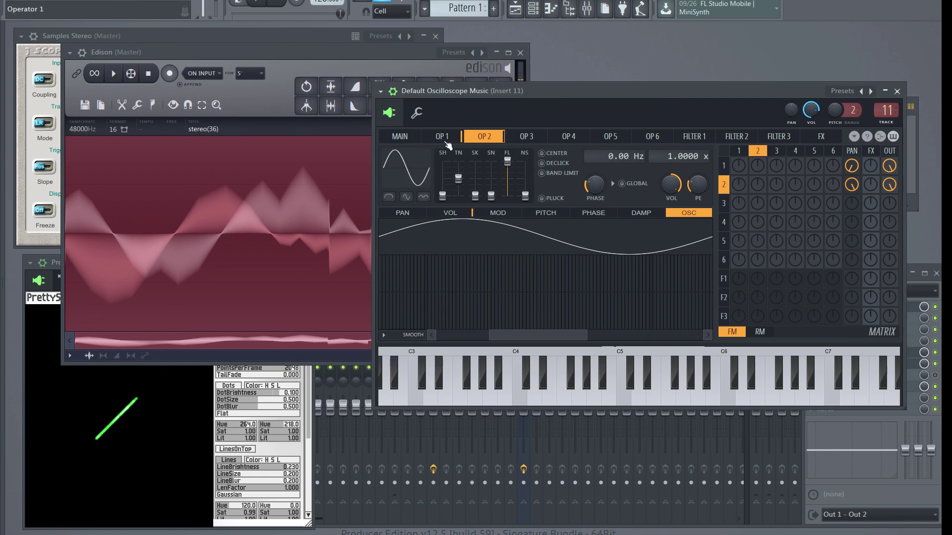
pyautogui.click(446, 139)
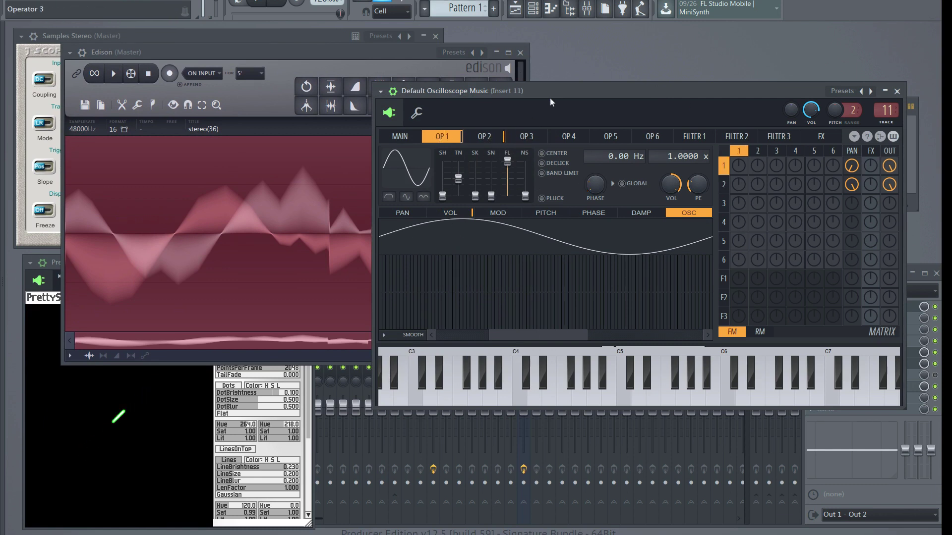
pyautogui.moveTo(550, 97); pyautogui.dragTo(551, 96)
pyautogui.moveTo(723, 89); pyautogui.dragTo(719, 86)
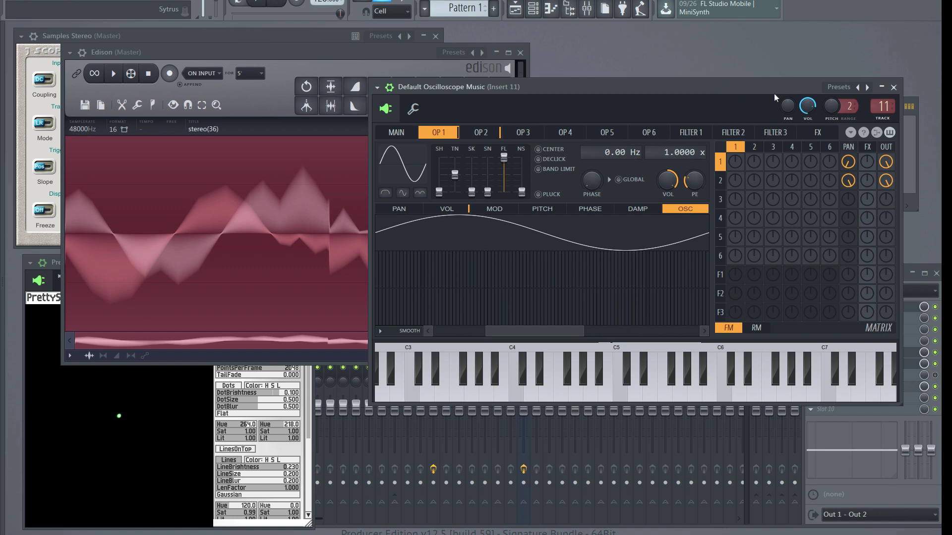
pyautogui.moveTo(449, 200); pyautogui.dragTo(448, 176)
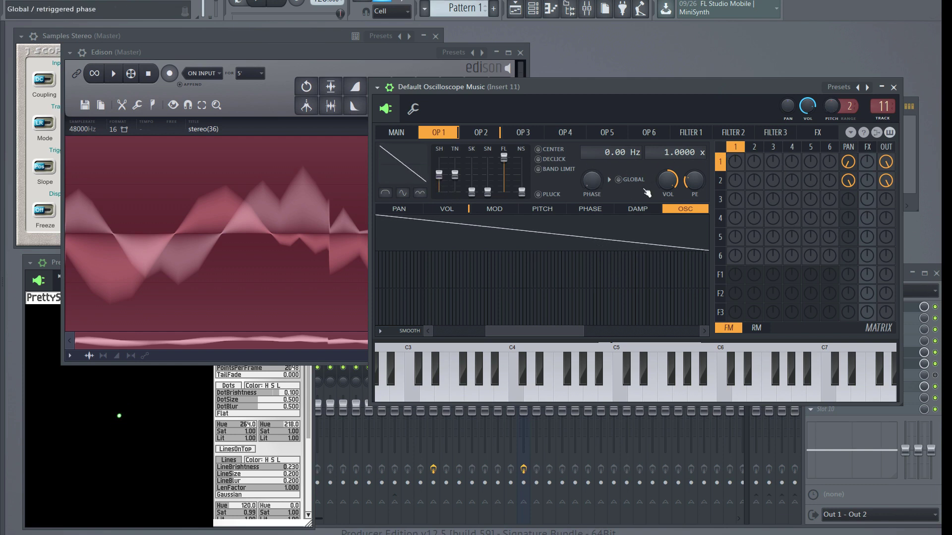
pyautogui.click(480, 134)
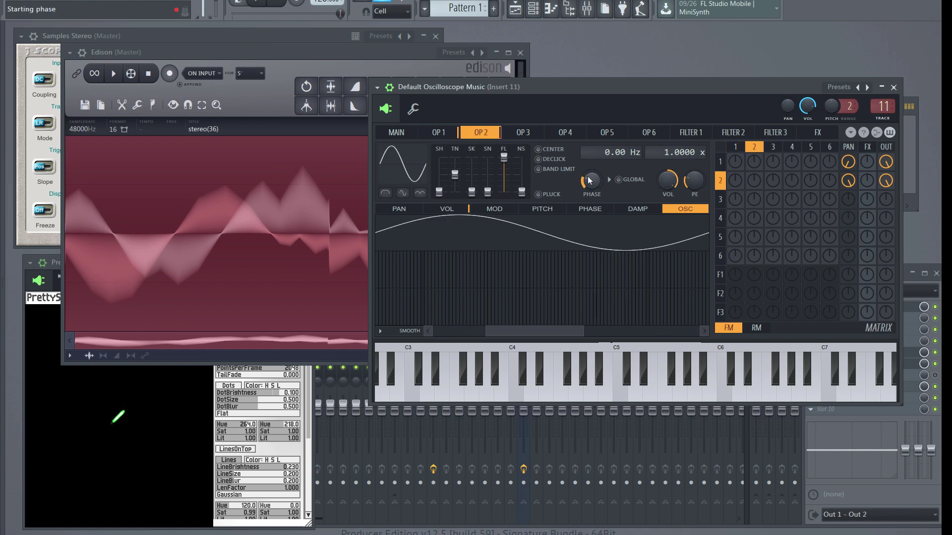
pyautogui.moveTo(439, 191); pyautogui.dragTo(438, 175)
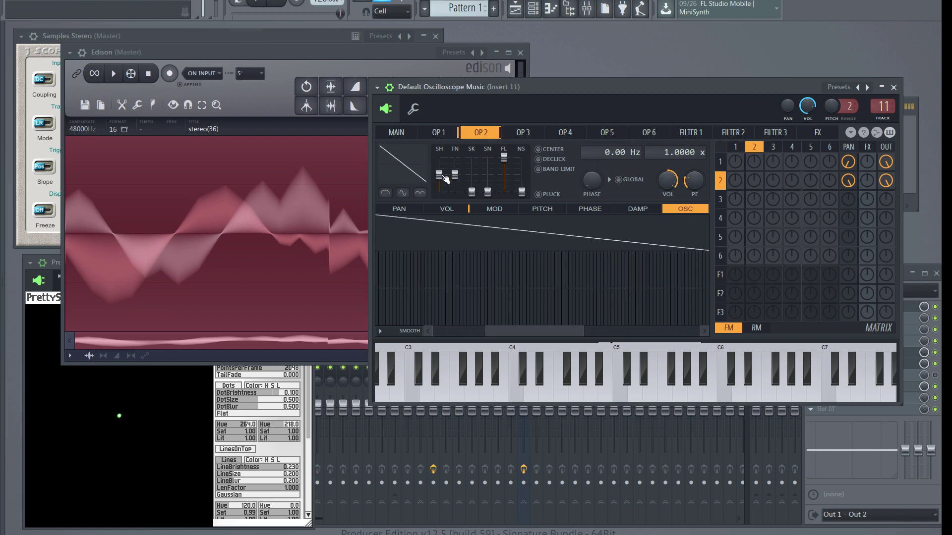
pyautogui.click(594, 383)
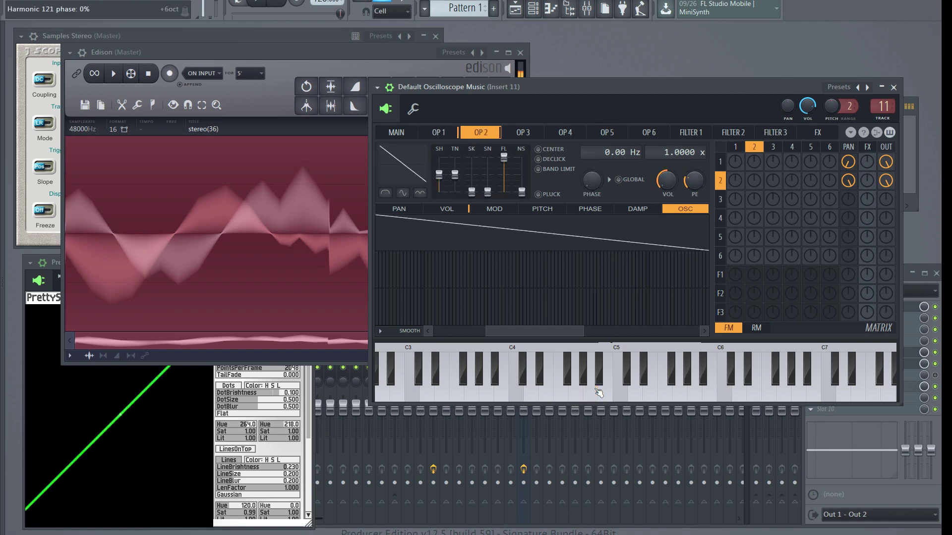
# Step: Turn matrix knobs Op1→F1 and Op2→F2 to max and pan filter 1 hard left
pyautogui.moveTo(821, 89); pyautogui.dragTo(790, 62)
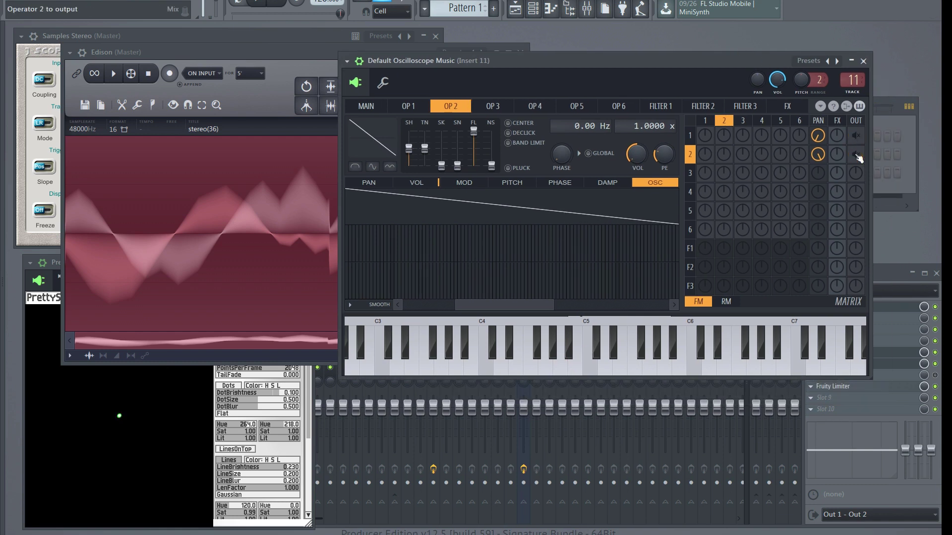
pyautogui.moveTo(706, 249); pyautogui.dragTo(706, 200)
pyautogui.moveTo(724, 268); pyautogui.dragTo(724, 219)
pyautogui.moveTo(819, 250); pyautogui.dragTo(856, 260)
pyautogui.click(532, 362)
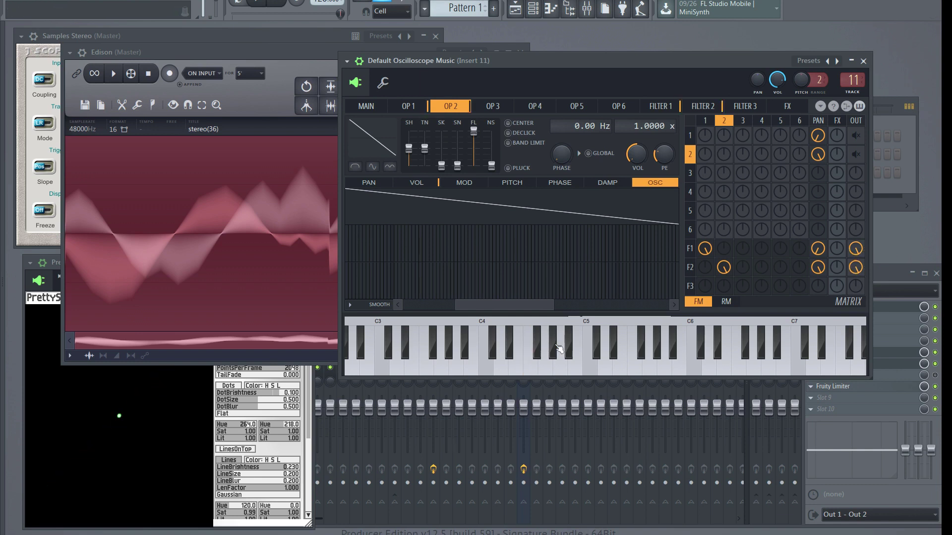
# Step: Set curve WS mode and switch on the waveshaper for filters 1 and 2
pyautogui.click(655, 112)
pyautogui.click(584, 134)
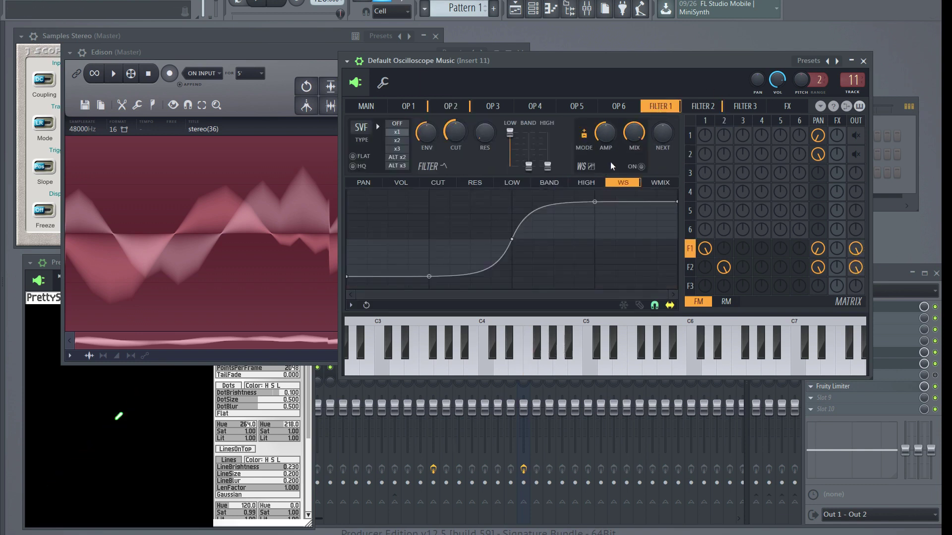
pyautogui.click(642, 167)
pyautogui.click(693, 107)
pyautogui.click(583, 133)
pyautogui.click(641, 167)
# Step: Test a note, return to filter 1's page, and bring Edison to the front
pyautogui.moveTo(504, 65); pyautogui.dragTo(550, 66)
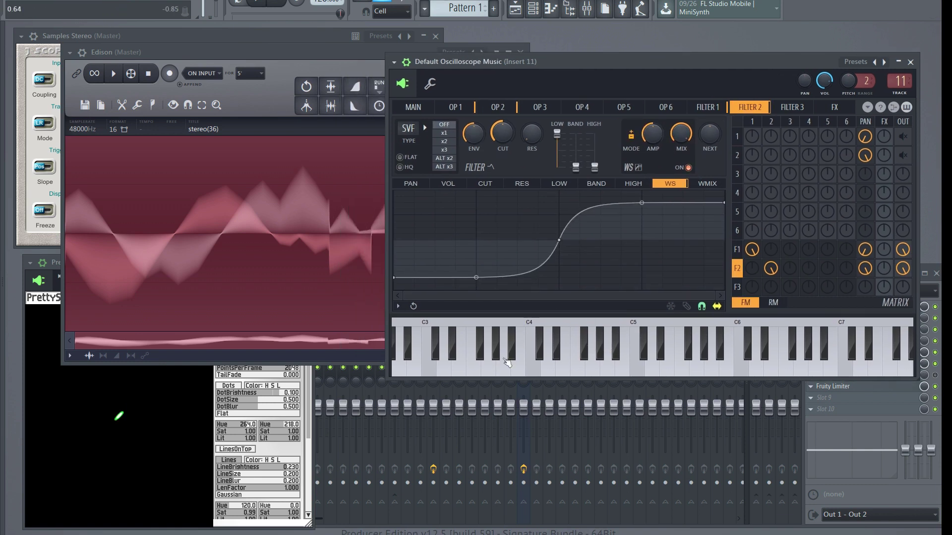
pyautogui.click(505, 364)
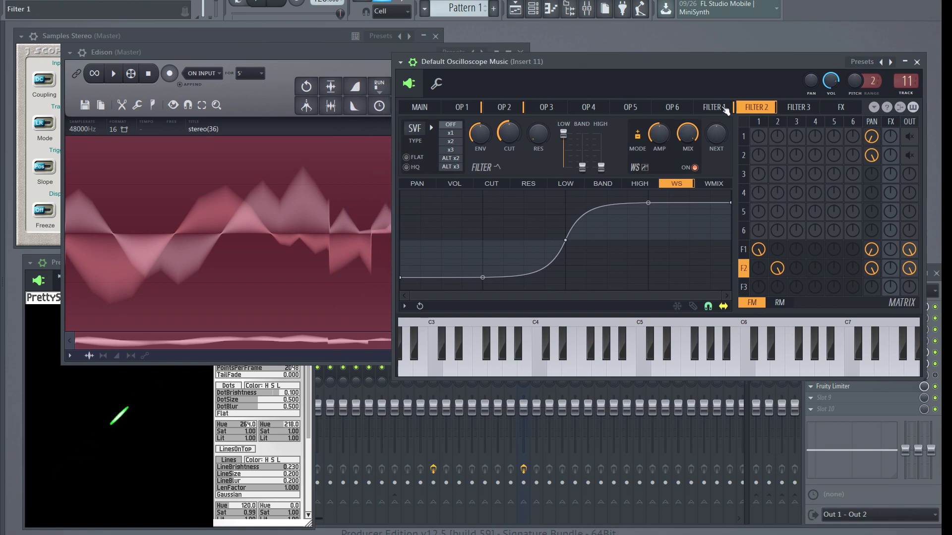
pyautogui.moveTo(722, 65); pyautogui.dragTo(686, 54)
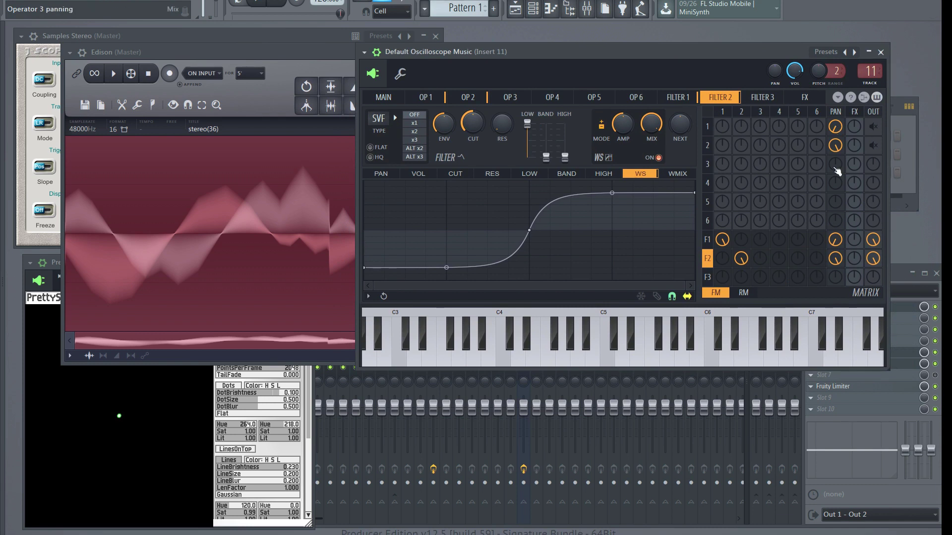
pyautogui.click(677, 97)
pyautogui.click(285, 55)
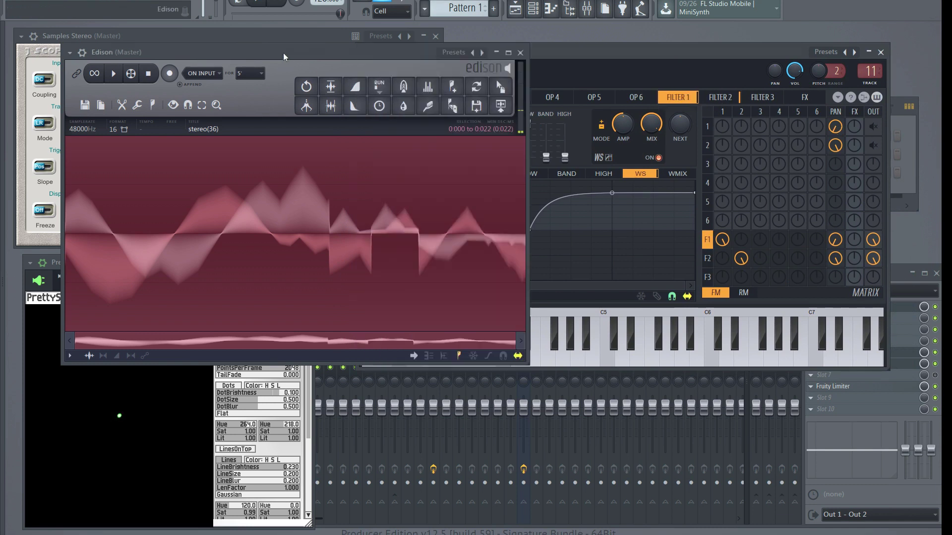
pyautogui.moveTo(285, 56); pyautogui.dragTo(263, 49)
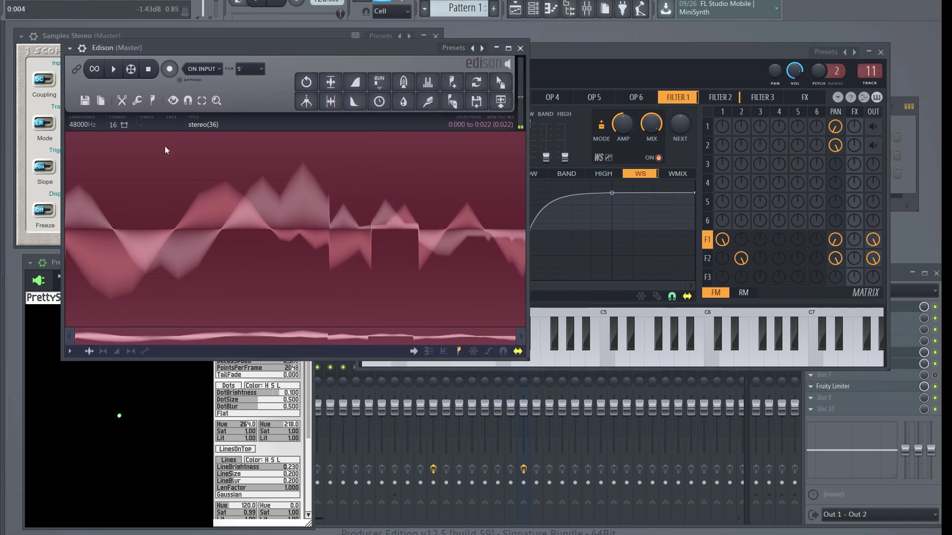
# Step: Convert Edison's sample to its left channel and drop it onto filter 1's waveshaper curve
pyautogui.click(137, 100)
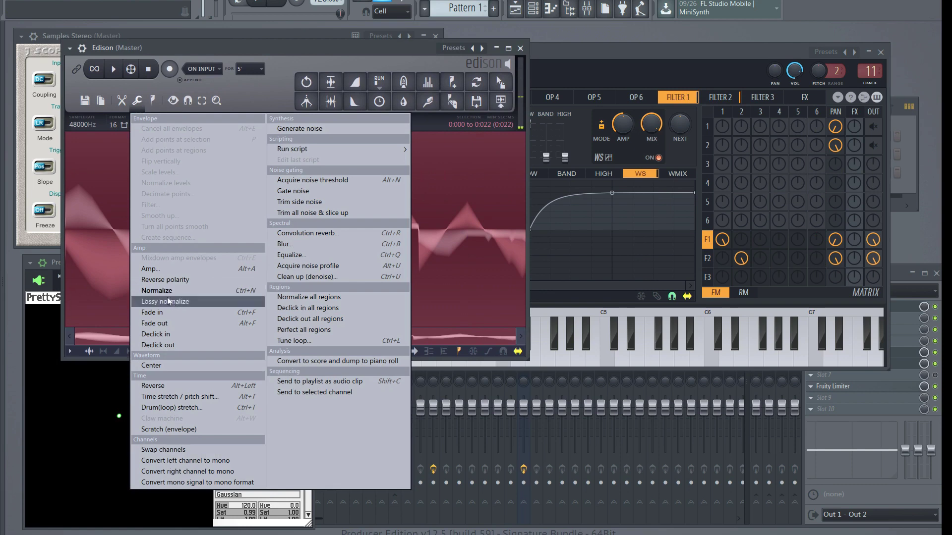
pyautogui.click(179, 460)
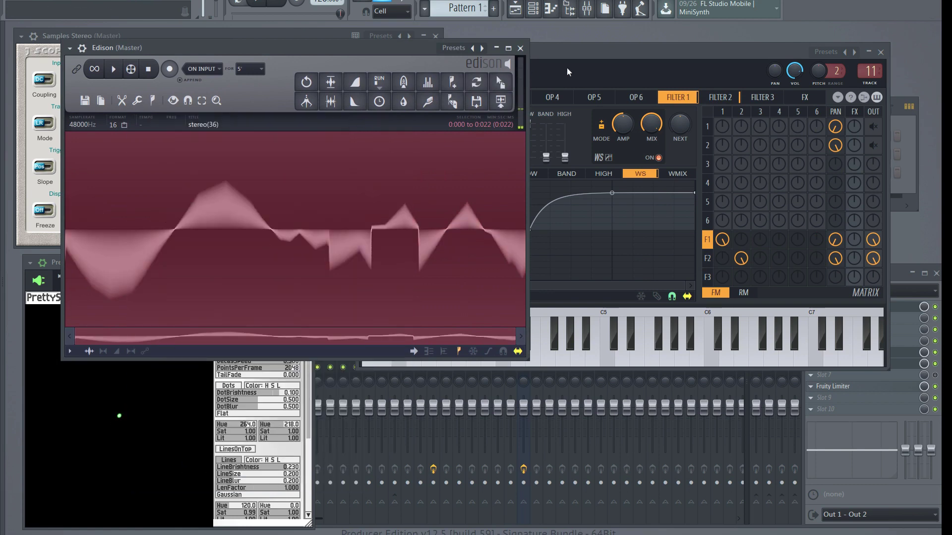
pyautogui.click(632, 54)
pyautogui.click(384, 96)
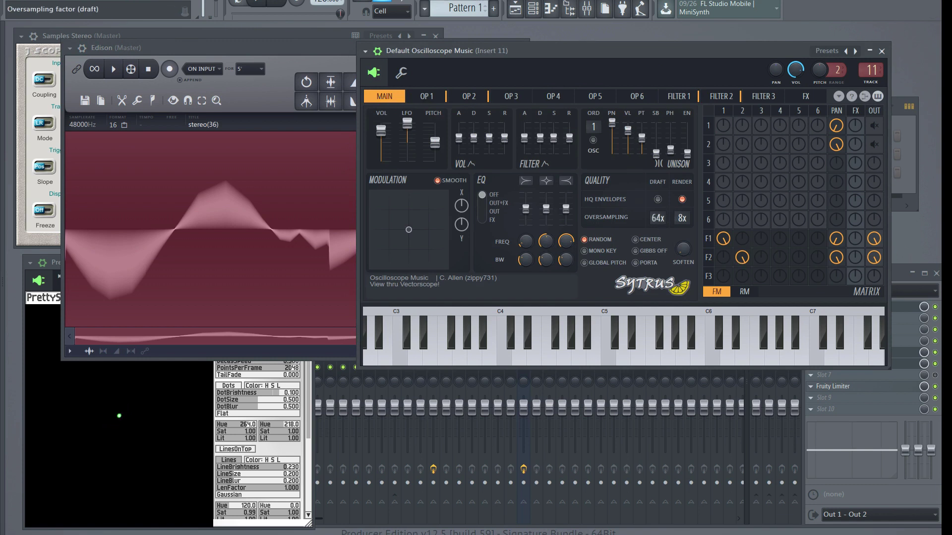
pyautogui.moveTo(628, 51); pyautogui.dragTo(671, 64)
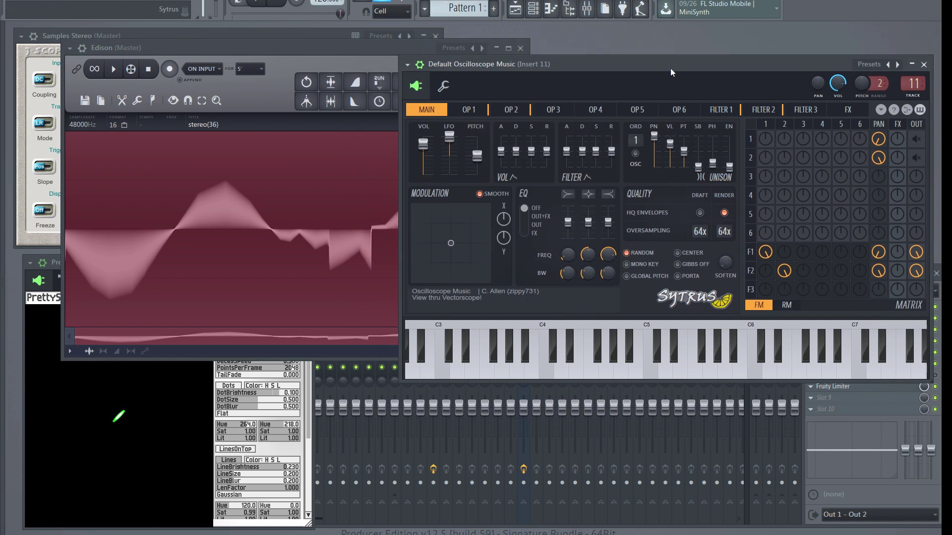
pyautogui.click(721, 109)
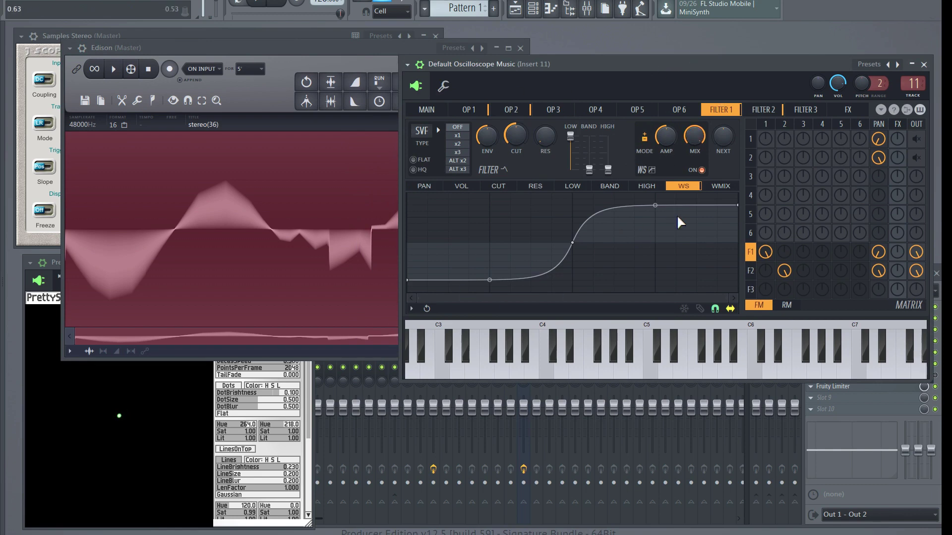
pyautogui.click(283, 47)
pyautogui.click(496, 48)
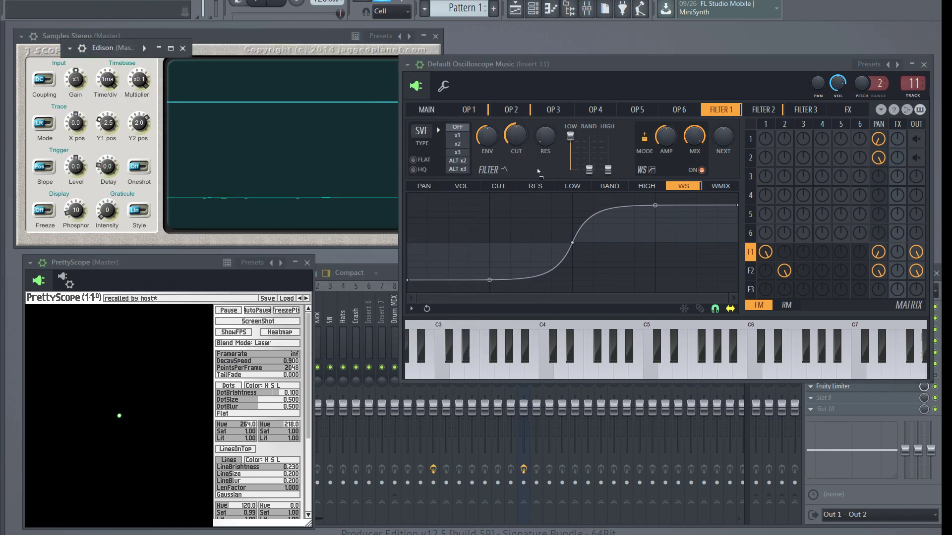
pyautogui.moveTo(544, 216); pyautogui.dragTo(545, 217)
# Step: Undo, convert the right channel to mono, and load it as filter 2's waveshaper curve
pyautogui.click(764, 111)
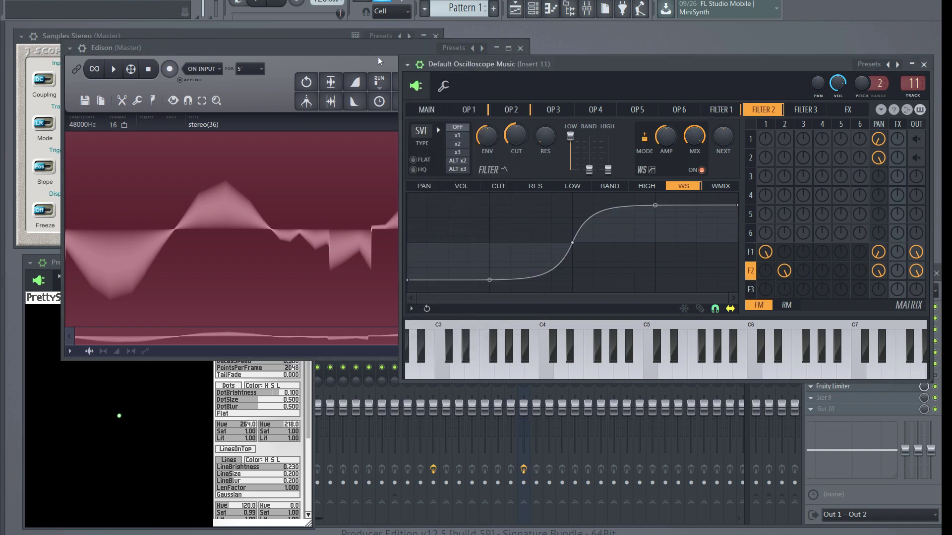
pyautogui.click(122, 103)
pyautogui.click(138, 130)
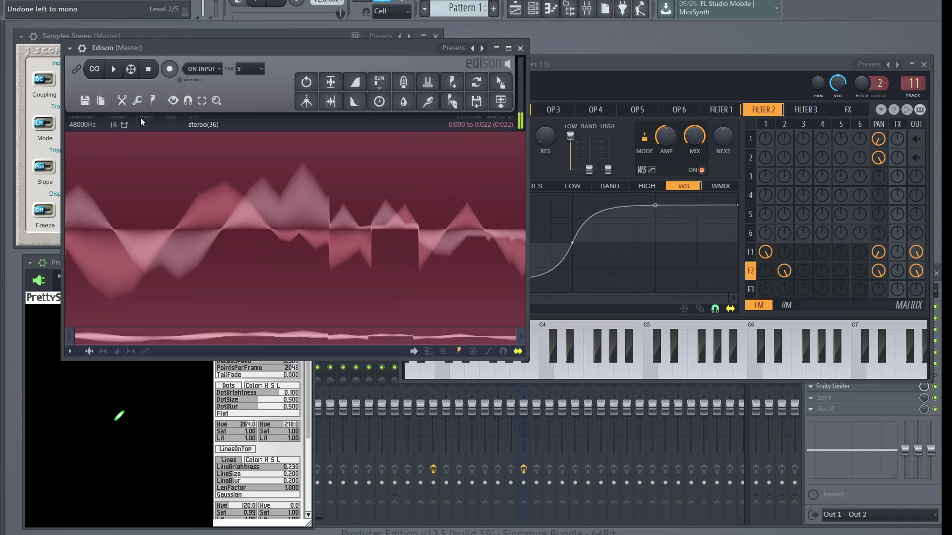
pyautogui.click(137, 101)
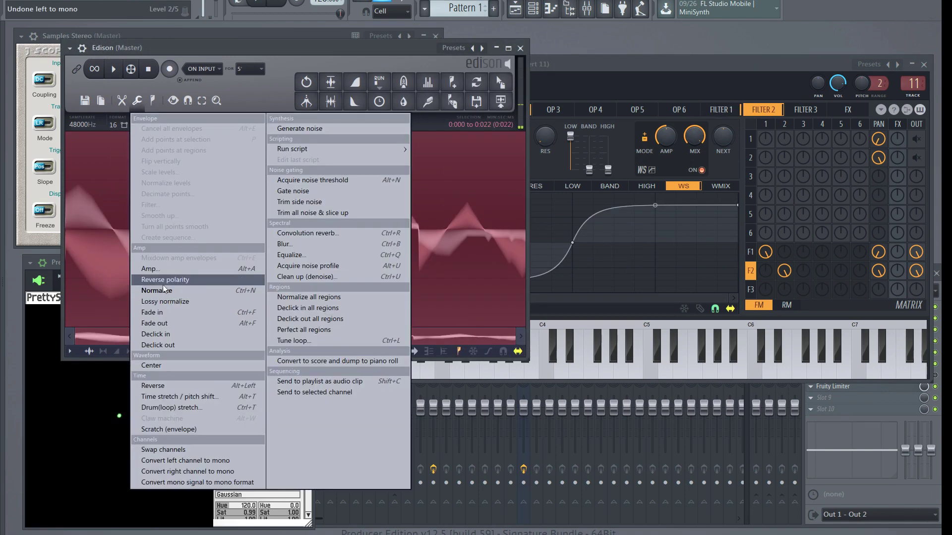
pyautogui.click(185, 471)
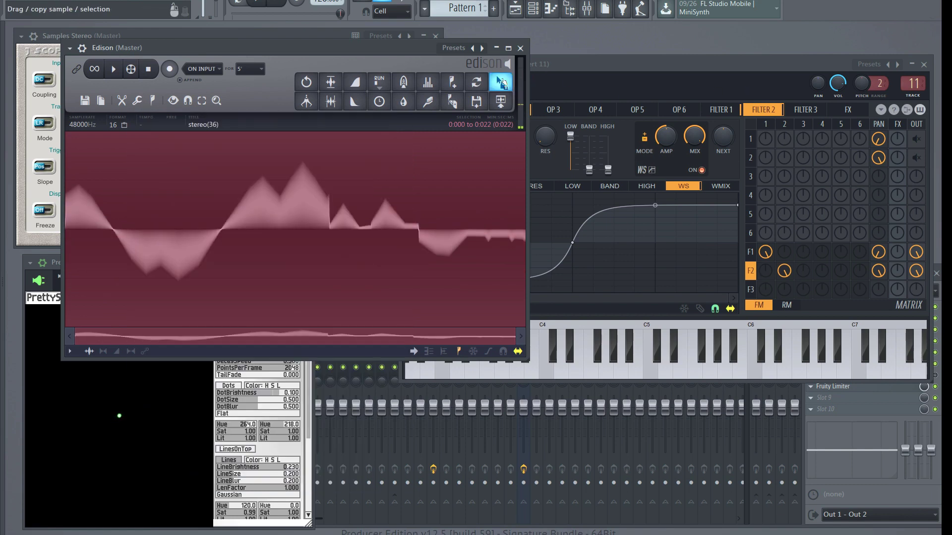
pyautogui.moveTo(500, 82); pyautogui.dragTo(609, 221)
# Step: Play and hold notes to draw the pumpkin on the scope
pyautogui.moveTo(685, 65); pyautogui.dragTo(688, 55)
pyautogui.click(626, 362)
pyautogui.click(616, 355)
pyautogui.click(595, 359)
pyautogui.click(703, 366)
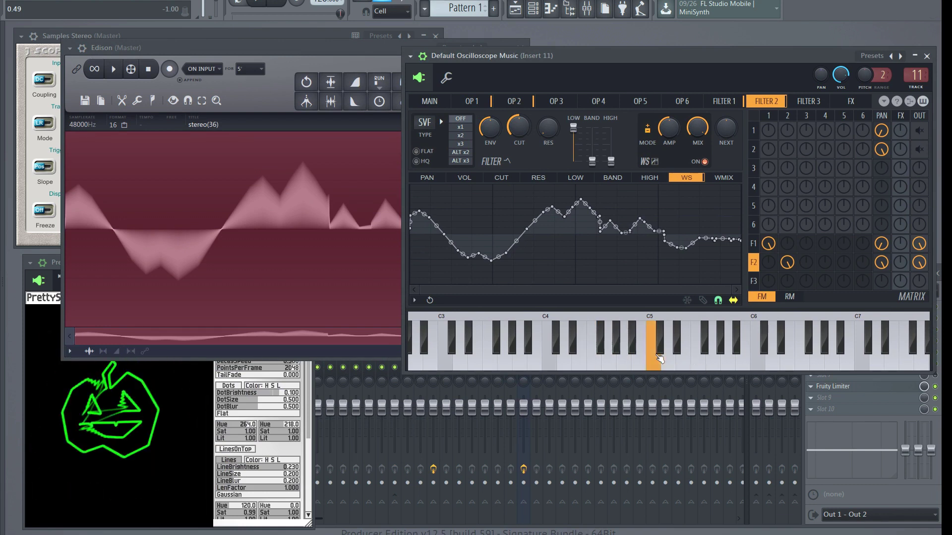
pyautogui.moveTo(644, 53); pyautogui.dragTo(598, 66)
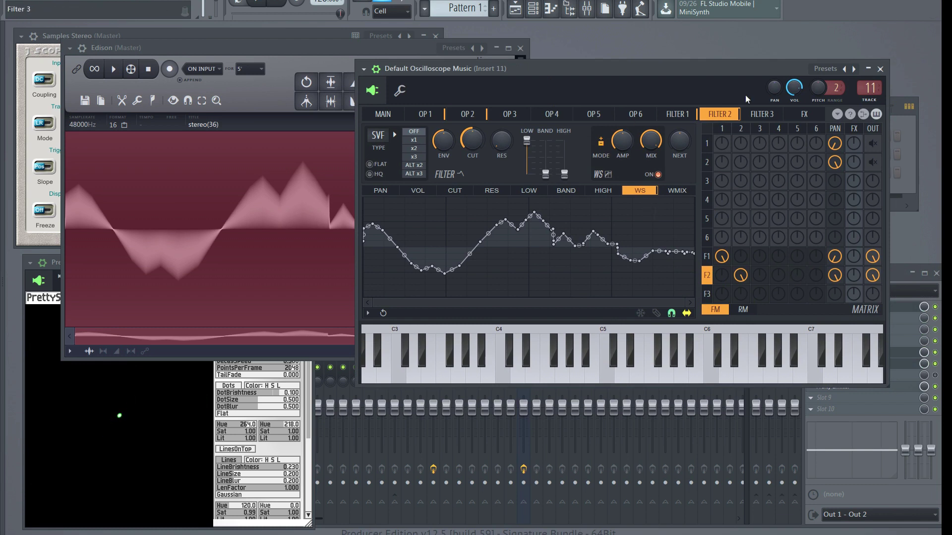
# Step: Toggle the matrix F1/F2 labels to compare the waveshaper curves, ending on Filter 1
pyautogui.moveTo(743, 79); pyautogui.dragTo(733, 73)
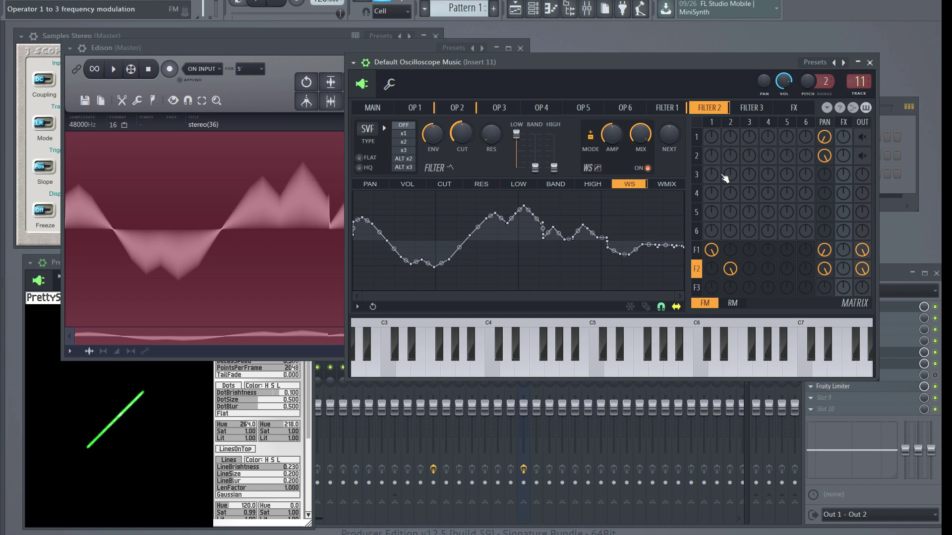
pyautogui.moveTo(696, 66); pyautogui.dragTo(634, 72)
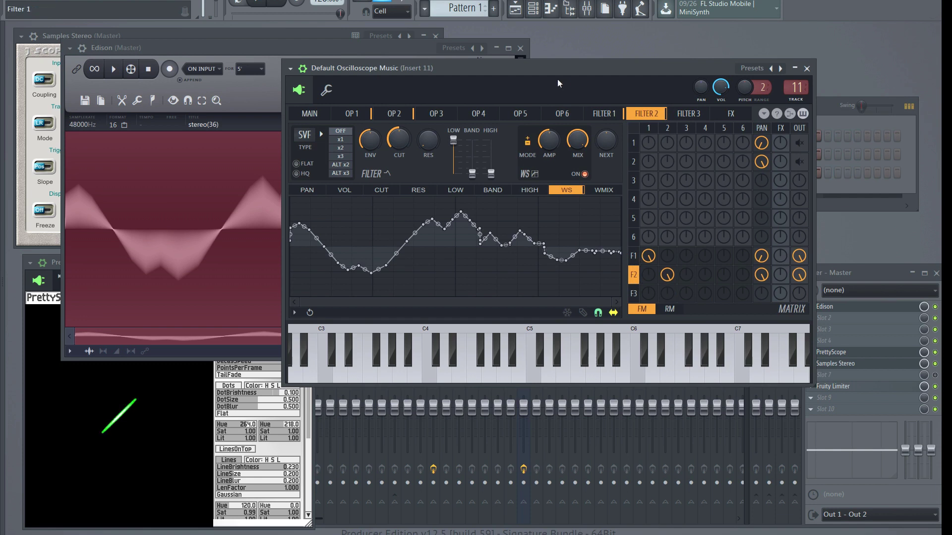
pyautogui.moveTo(457, 72); pyautogui.dragTo(454, 79)
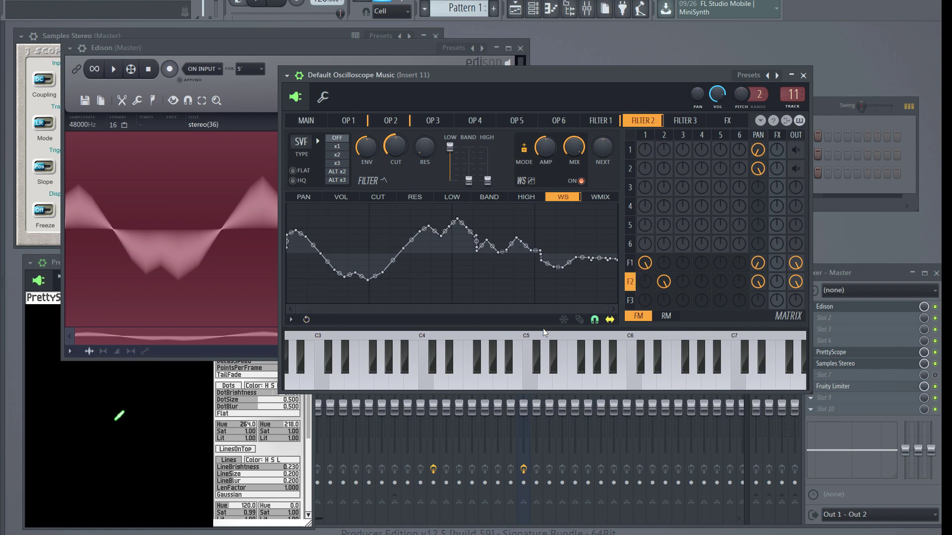
pyautogui.moveTo(667, 79); pyautogui.dragTo(646, 90)
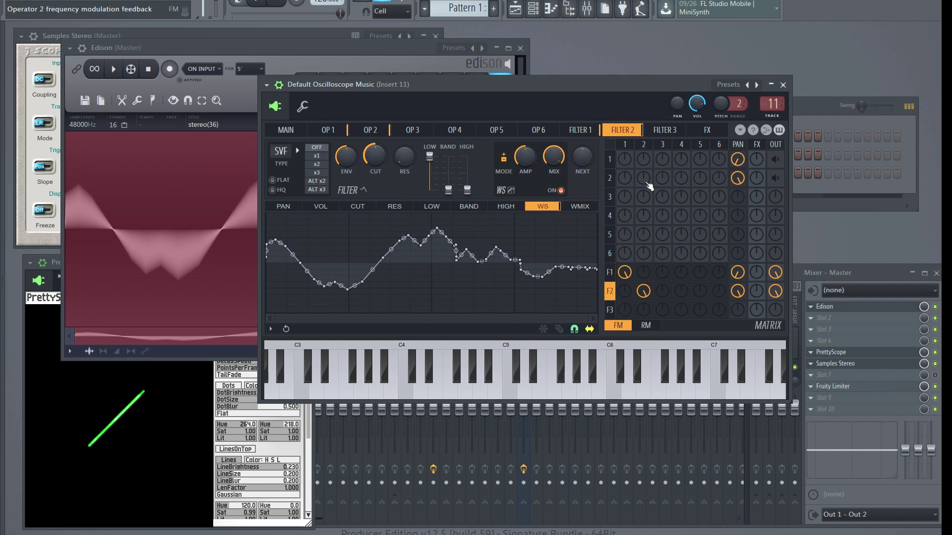
pyautogui.moveTo(622, 85); pyautogui.dragTo(626, 86)
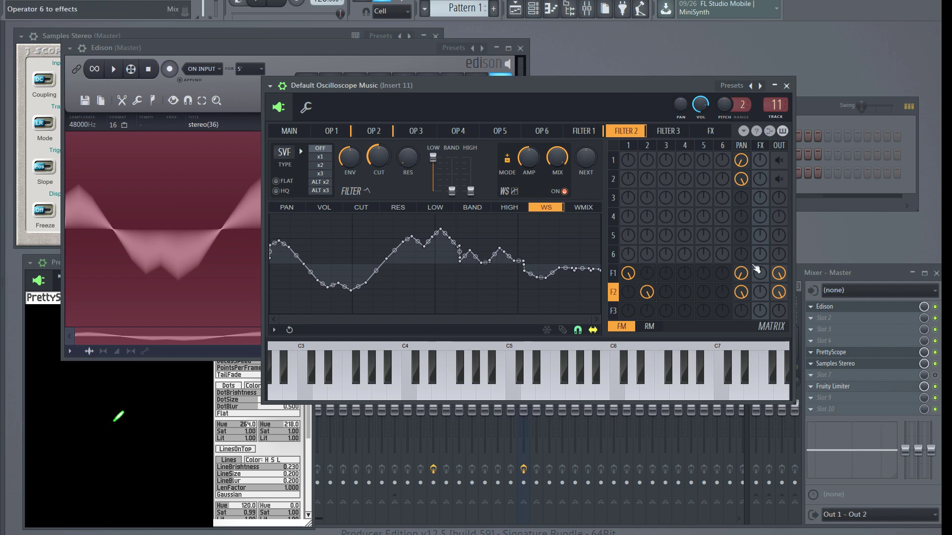
pyautogui.click(613, 273)
pyautogui.click(614, 292)
pyautogui.click(613, 274)
pyautogui.click(614, 292)
pyautogui.click(613, 273)
pyautogui.moveTo(641, 86); pyautogui.dragTo(664, 82)
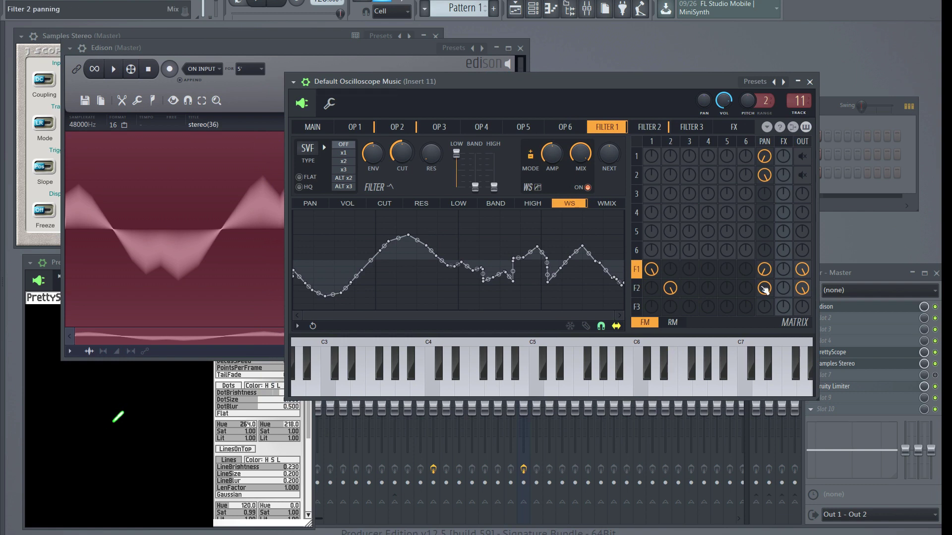
# Step: Reposition the Sytrus window beside Edison's recorded waveform
pyautogui.moveTo(699, 83); pyautogui.dragTo(650, 79)
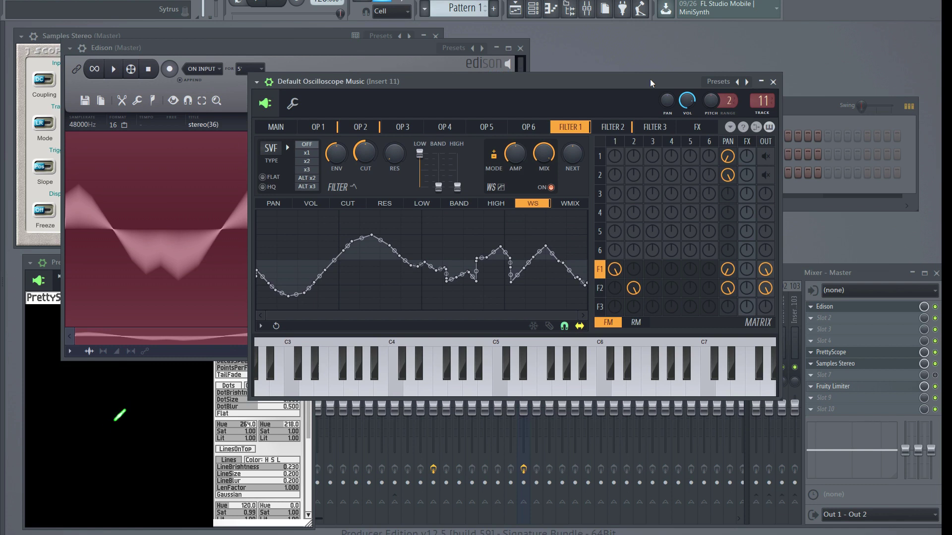
pyautogui.moveTo(650, 79)
pyautogui.mouseDown()
pyautogui.moveTo(694, 74)
pyautogui.moveTo(656, 81)
pyautogui.mouseUp()
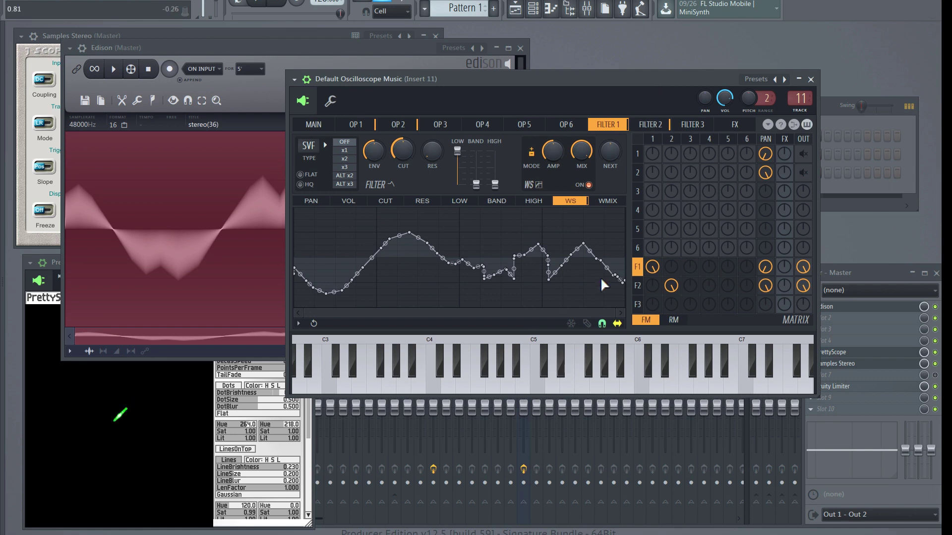
pyautogui.moveTo(583, 83); pyautogui.dragTo(596, 89)
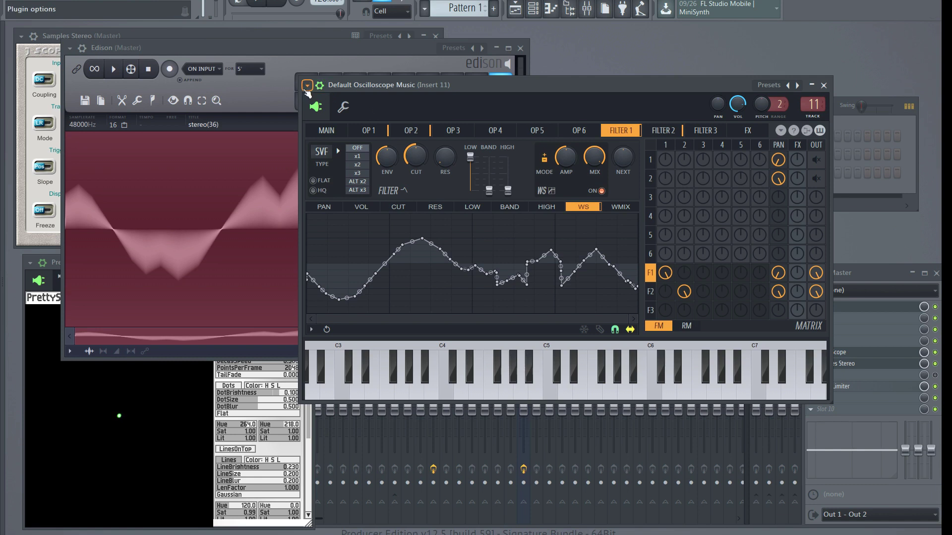
pyautogui.moveTo(377, 85); pyautogui.dragTo(395, 91)
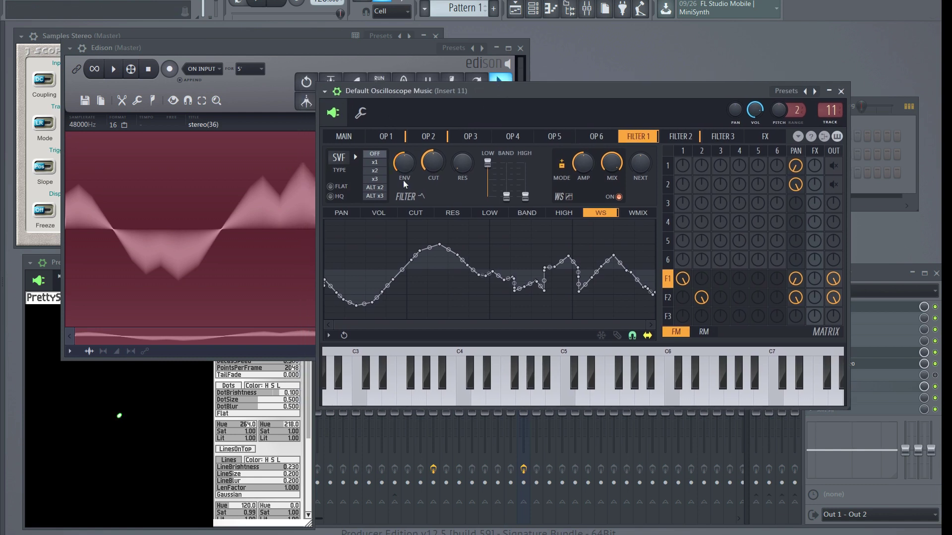
pyautogui.moveTo(553, 92); pyautogui.dragTo(560, 88)
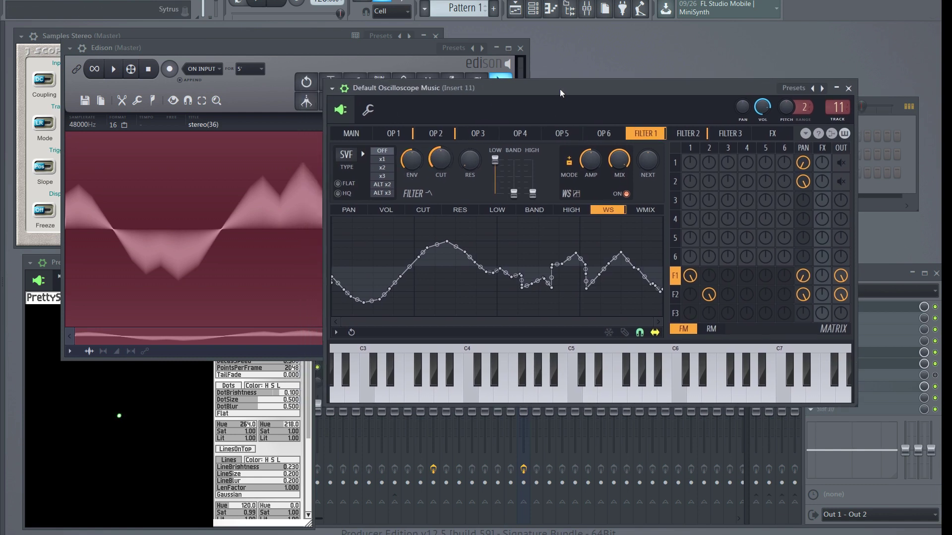
# Step: Arrange the Edison and Sytrus windows, then play C4 three times to draw the pumpkin
pyautogui.click(412, 47)
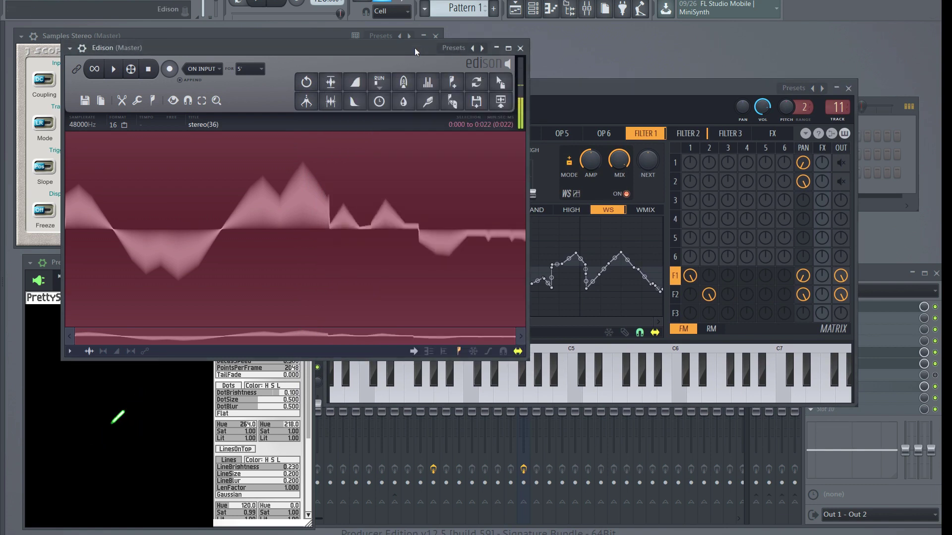
pyautogui.moveTo(414, 48); pyautogui.dragTo(416, 52)
pyautogui.moveTo(566, 88); pyautogui.dragTo(567, 94)
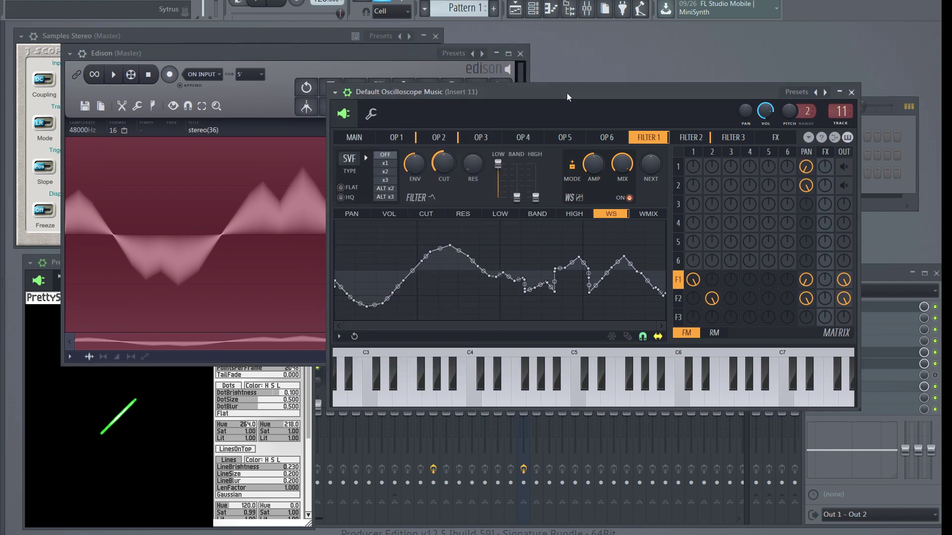
pyautogui.moveTo(663, 89); pyautogui.dragTo(632, 96)
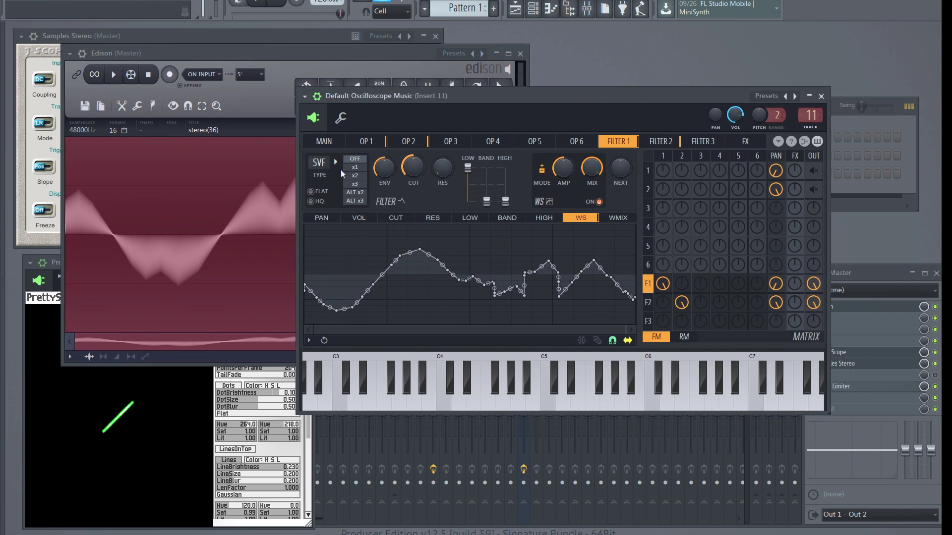
pyautogui.click(445, 402)
pyautogui.click(445, 402)
pyautogui.click(446, 403)
# Step: Move Edison aside, audition the recording in loop playback, then stop it
pyautogui.click(382, 55)
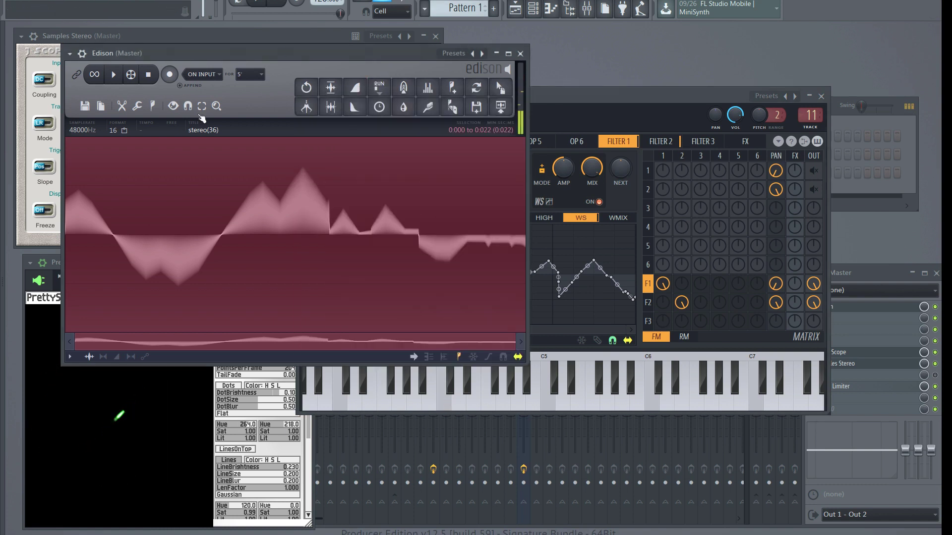
pyautogui.moveTo(102, 55); pyautogui.dragTo(192, 60)
pyautogui.rightClick(157, 238)
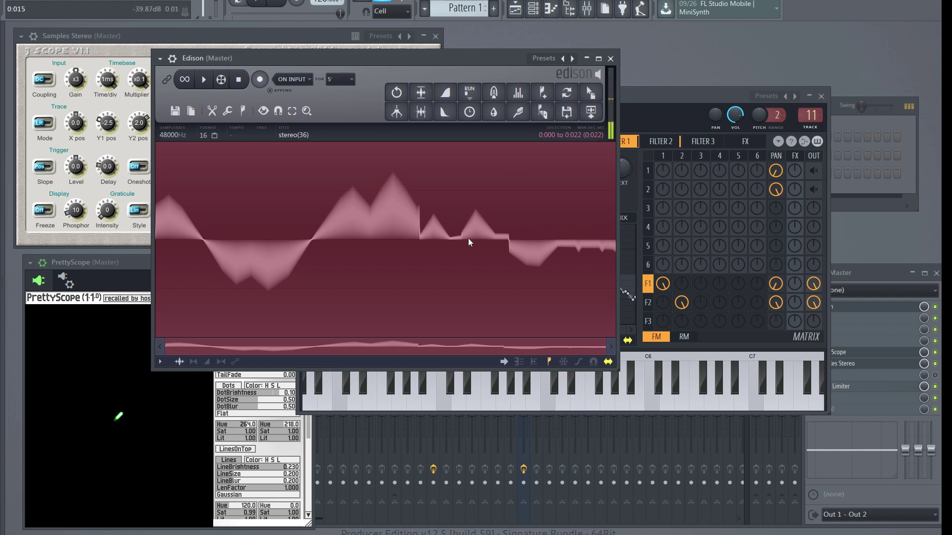
pyautogui.click(203, 79)
pyautogui.moveTo(342, 61); pyautogui.dragTo(348, 49)
pyautogui.click(246, 71)
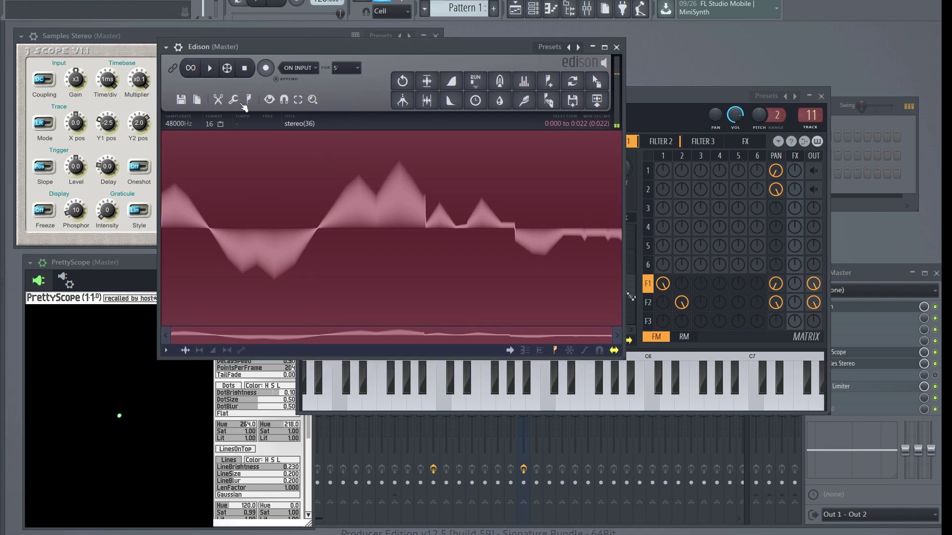
# Step: Undo right to mono in Edison's Edit menu and play the restored stereo recording
pyautogui.click(219, 99)
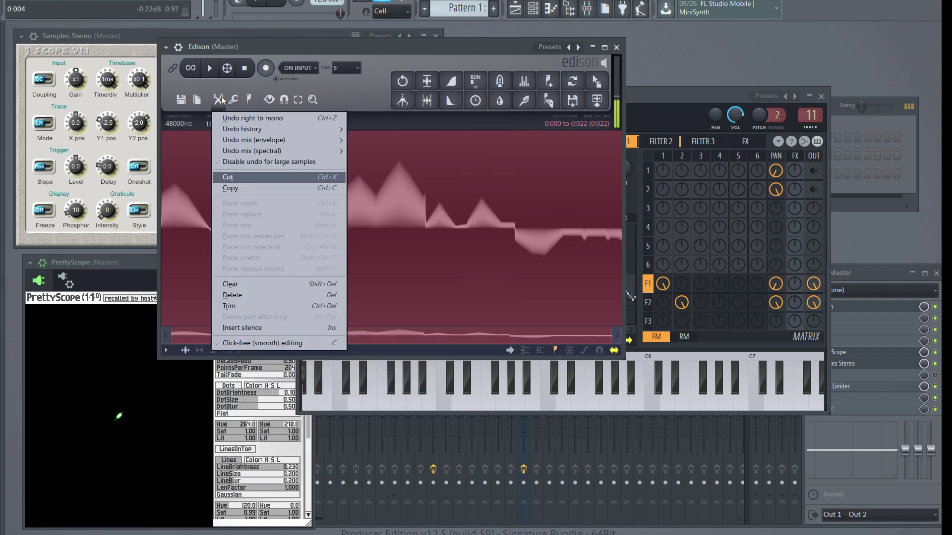
pyautogui.click(227, 118)
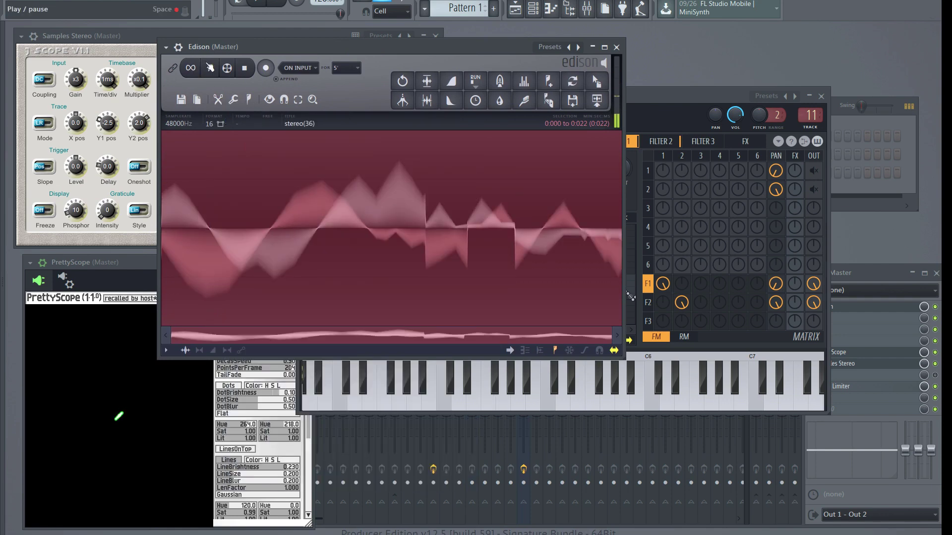
pyautogui.press('space')
pyautogui.press('space')
pyautogui.moveTo(201, 83); pyautogui.dragTo(206, 85)
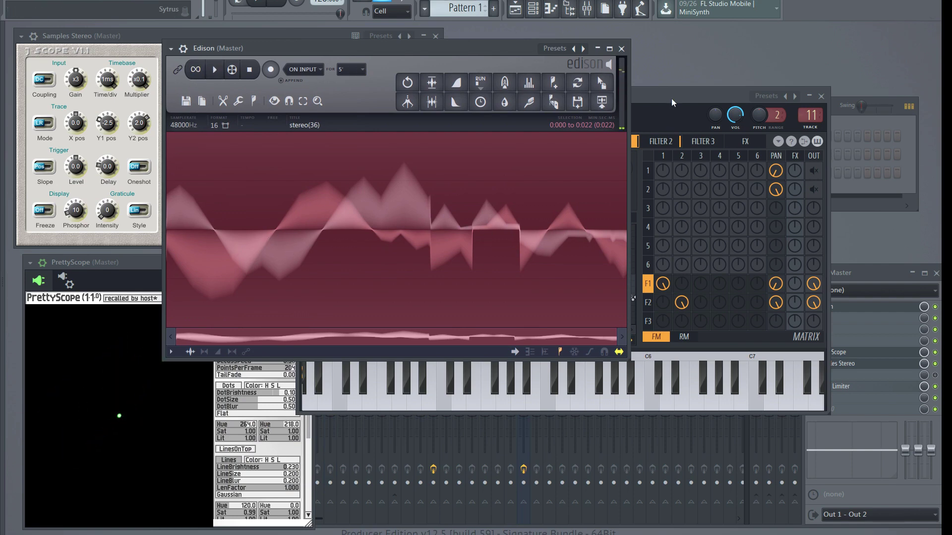
# Step: Switch Sytrus's modulation matrix to show RM levels and reposition the Sytrus window
pyautogui.click(687, 120)
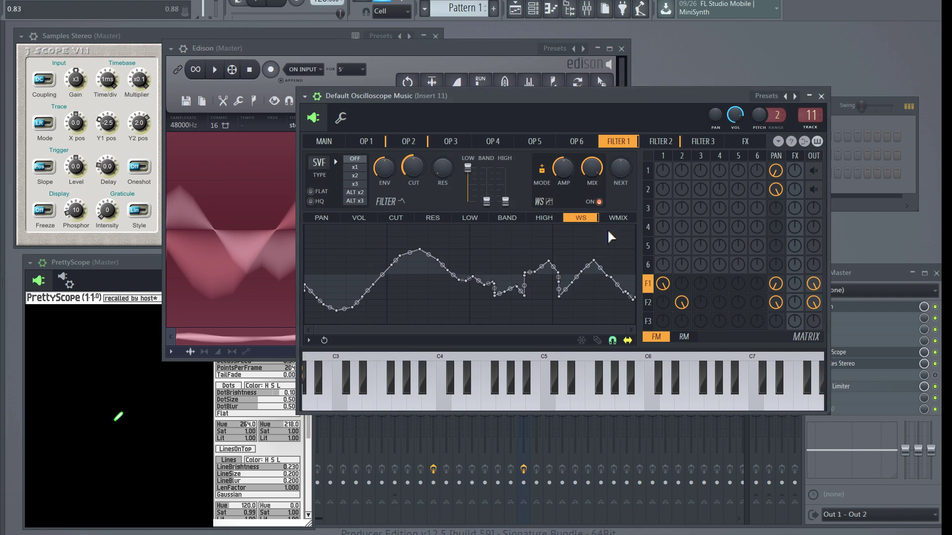
pyautogui.moveTo(638, 98); pyautogui.dragTo(676, 92)
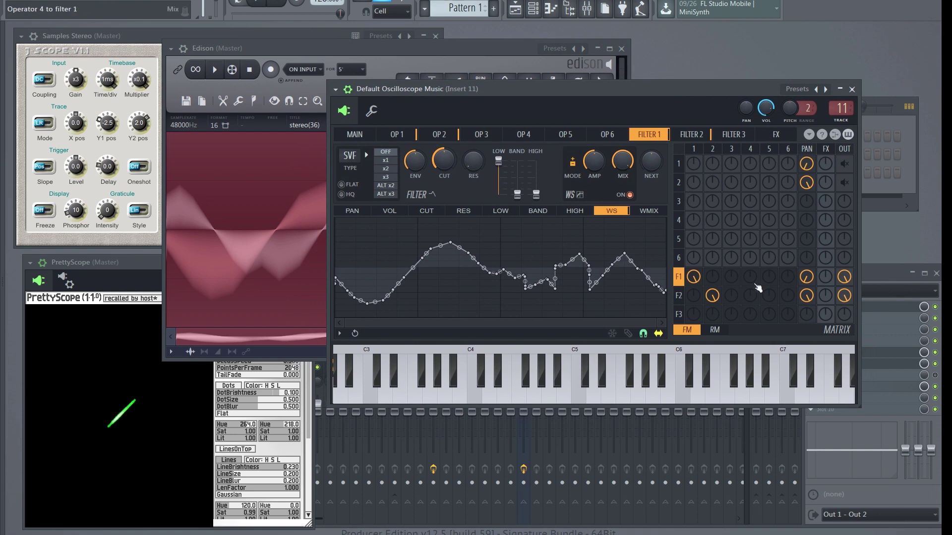
pyautogui.click(720, 333)
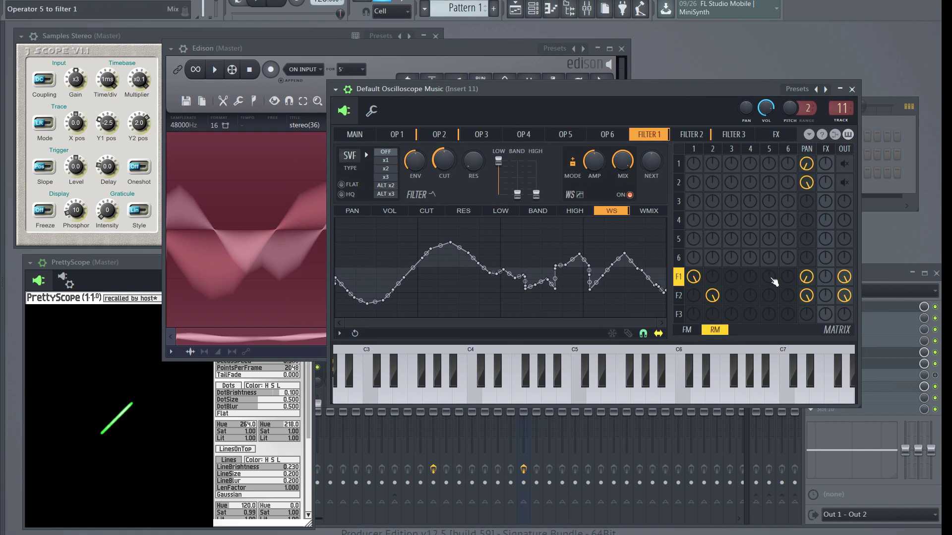
pyautogui.moveTo(727, 90); pyautogui.dragTo(725, 90)
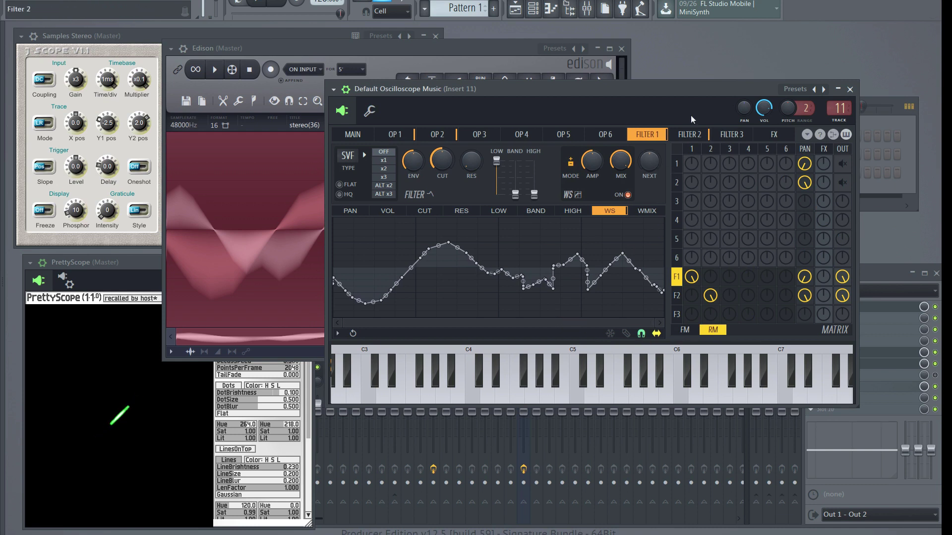
pyautogui.moveTo(678, 88); pyautogui.dragTo(660, 98)
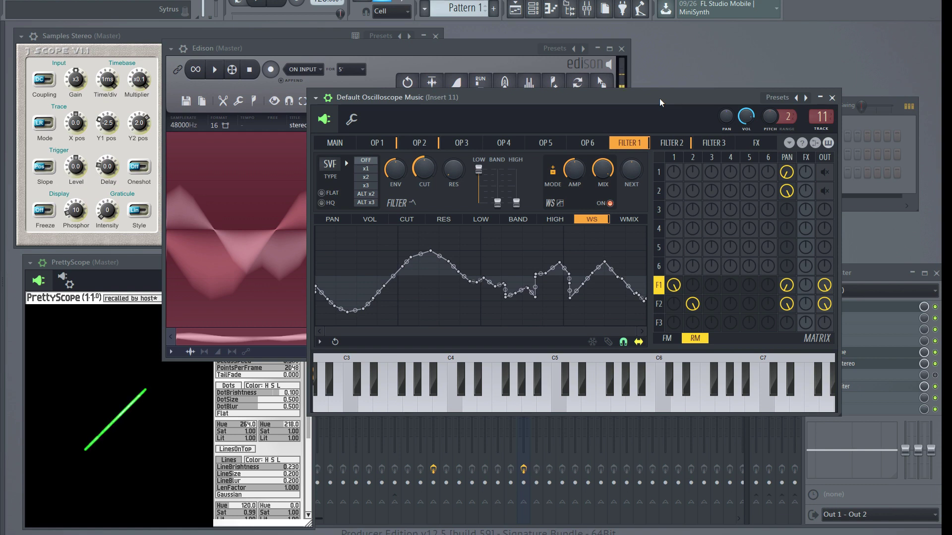
pyautogui.moveTo(637, 98); pyautogui.dragTo(646, 85)
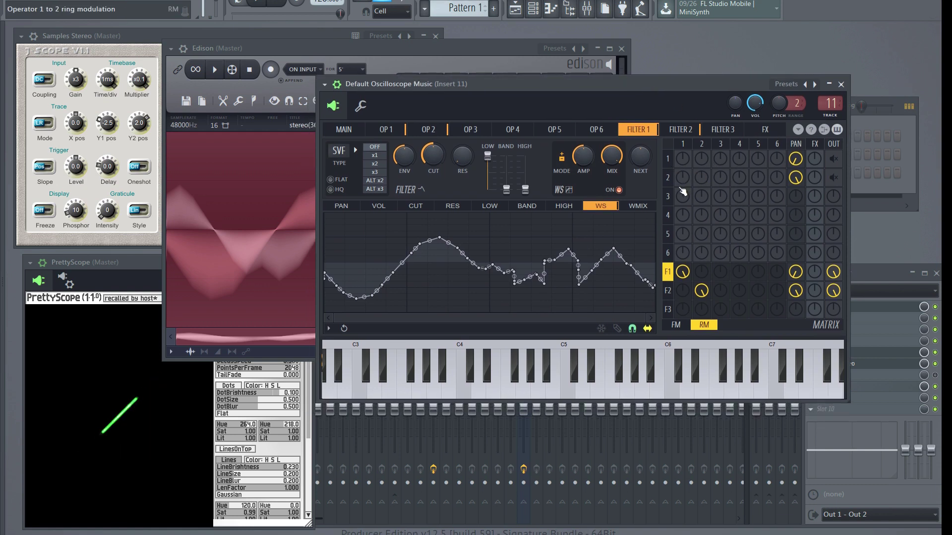
pyautogui.moveTo(699, 86); pyautogui.dragTo(707, 93)
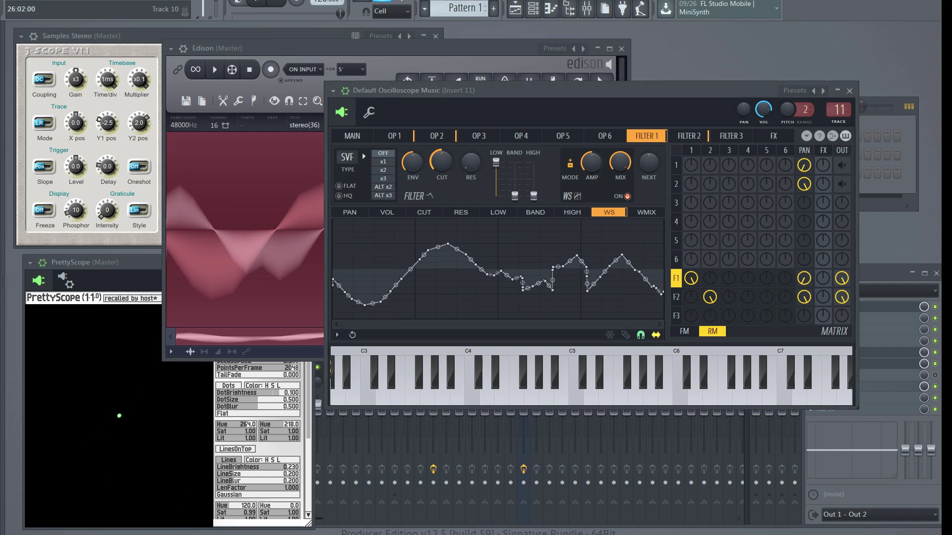
# Step: Minimize the Oscilloscope Graphics Editor and shift the Sytrus window left into view
pyautogui.click(58, 534)
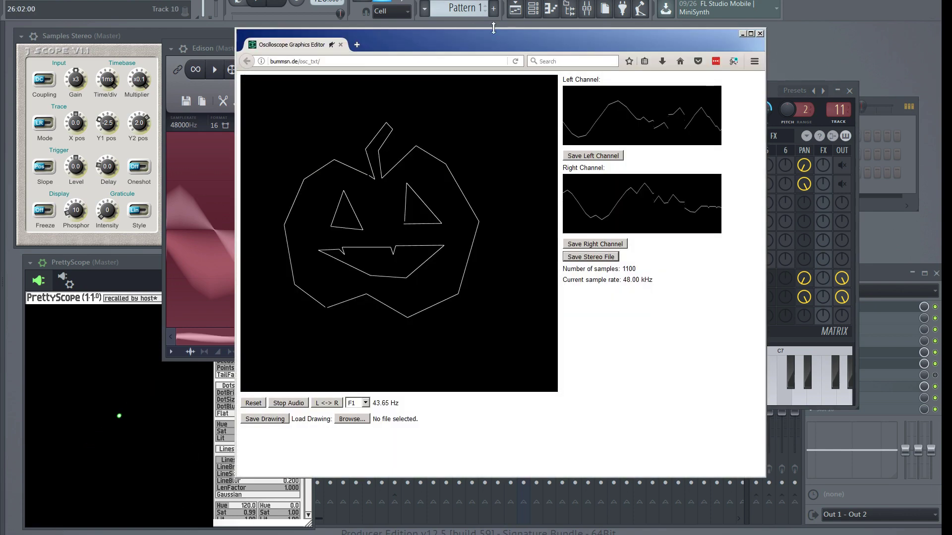
pyautogui.moveTo(491, 32); pyautogui.dragTo(525, 37)
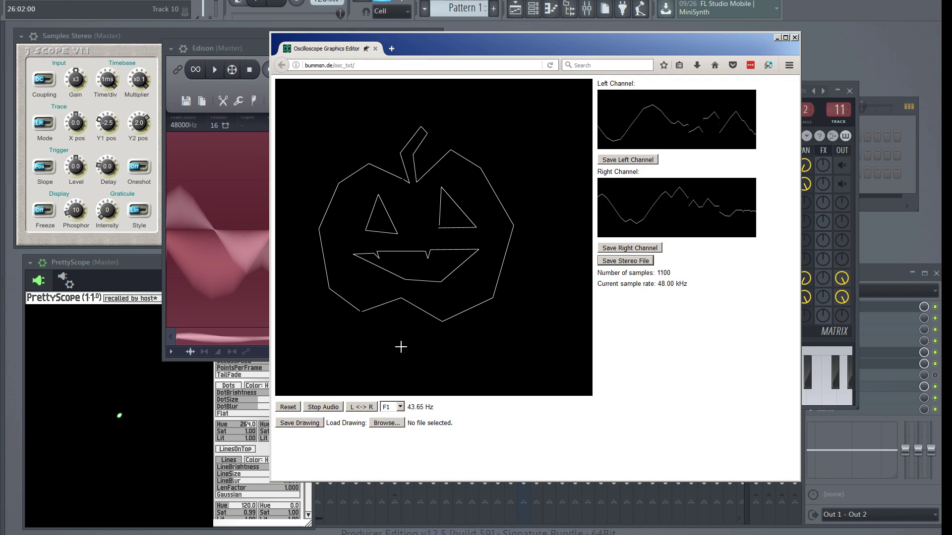
pyautogui.moveTo(645, 31); pyautogui.dragTo(653, 42)
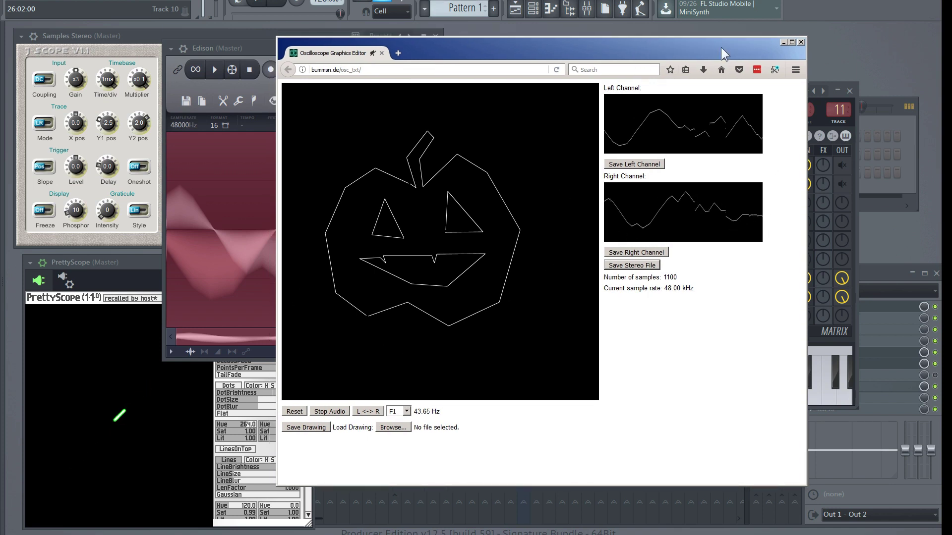
pyautogui.moveTo(721, 47); pyautogui.dragTo(672, 39)
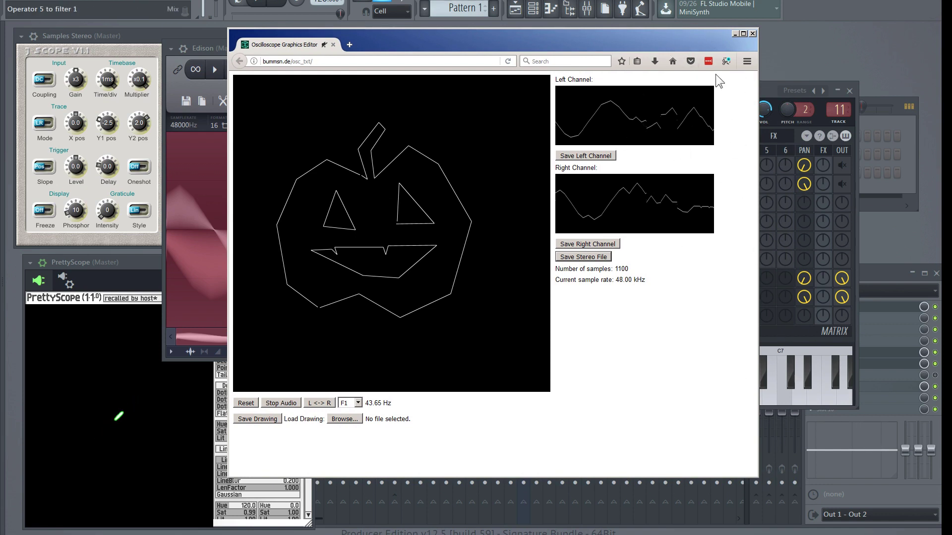
pyautogui.click(734, 34)
pyautogui.moveTo(692, 93); pyautogui.dragTo(617, 91)
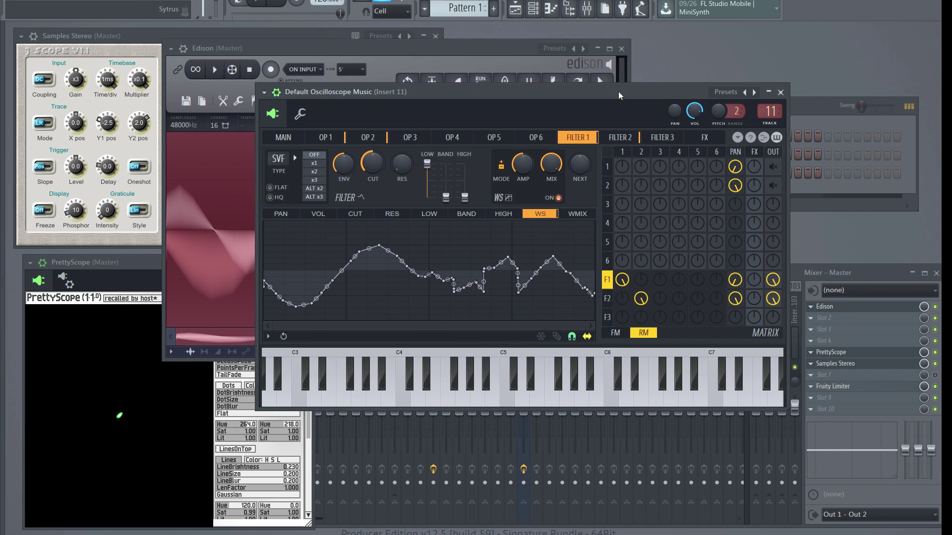
pyautogui.moveTo(618, 91); pyautogui.dragTo(623, 88)
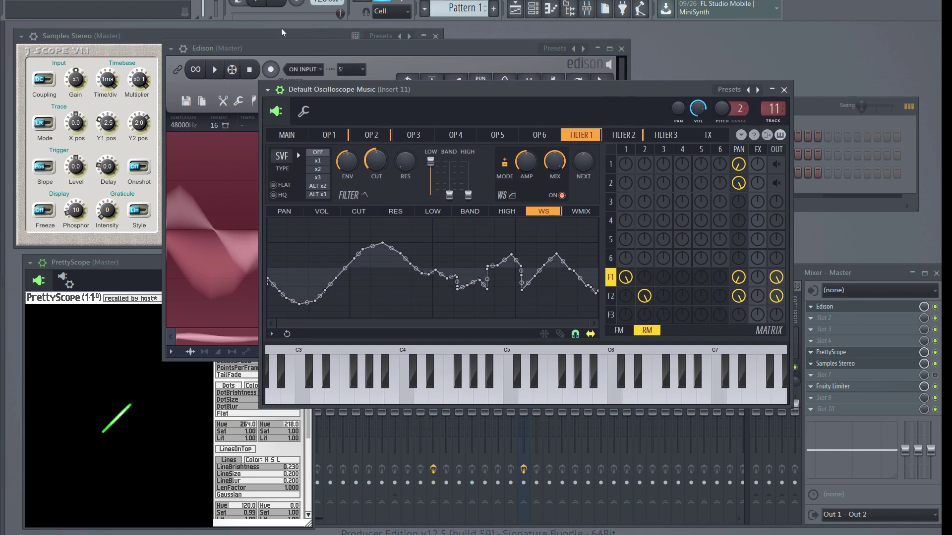